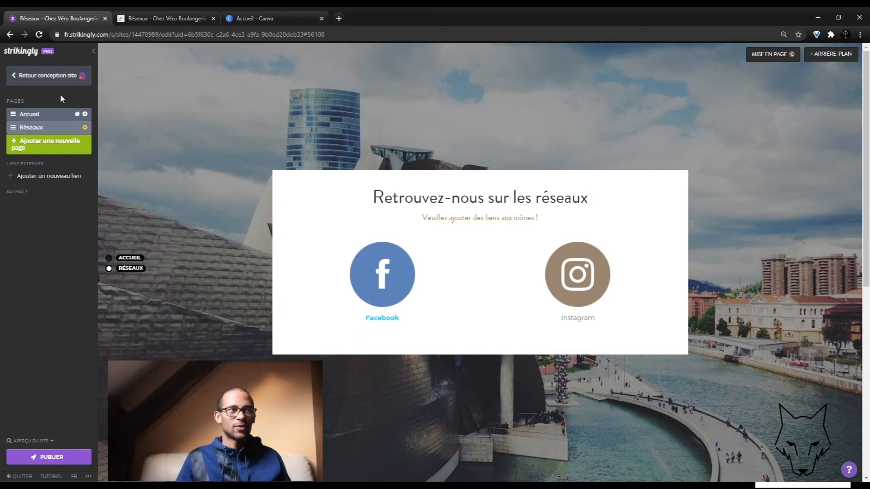
Step: Return from the page list to the Réseaux page's section editor
click(41, 79)
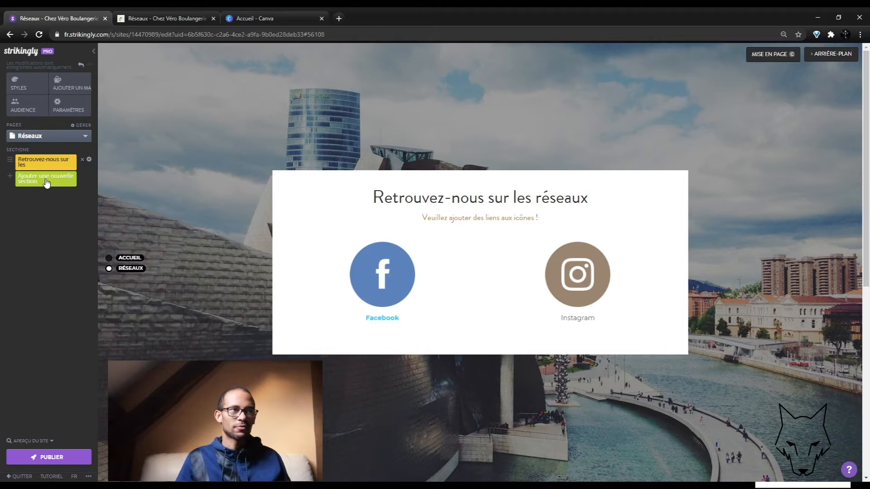
Step: Add a new site page named 'Boutique'
click(85, 125)
click(65, 146)
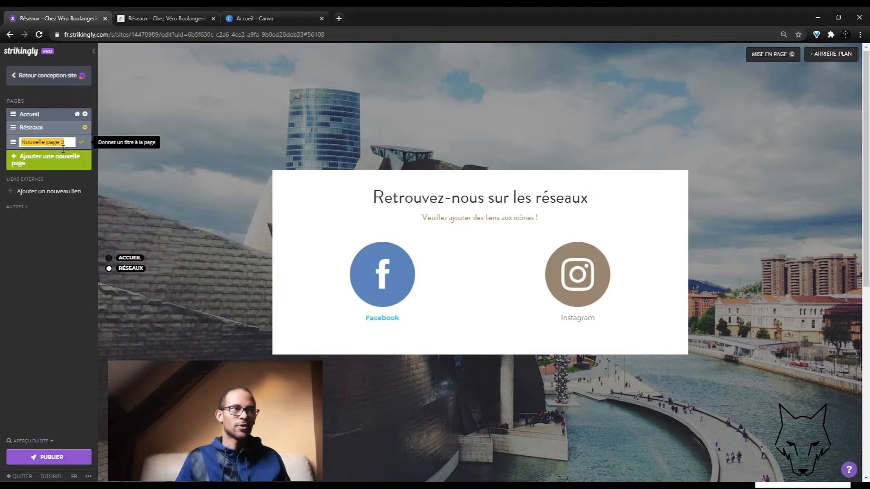
text(Boutique)
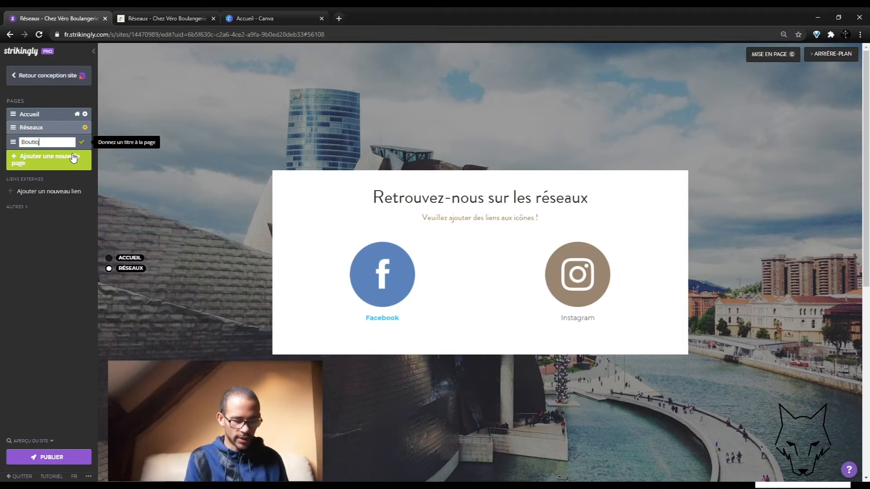
click(82, 142)
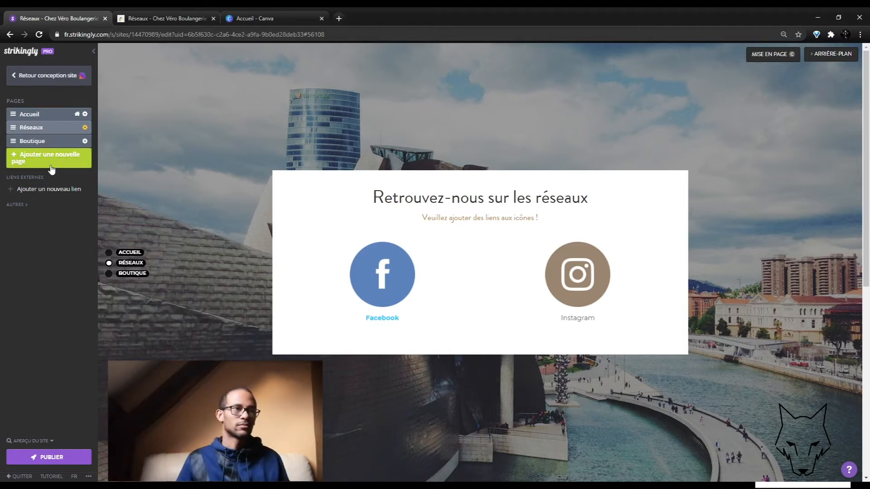
click(46, 146)
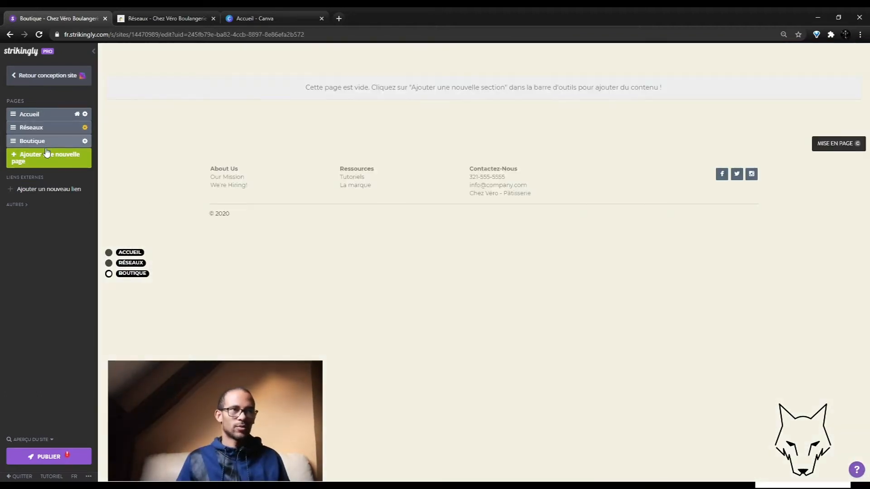
Step: Add an E-Boutique store section to the Boutique page and open its product manager
click(72, 80)
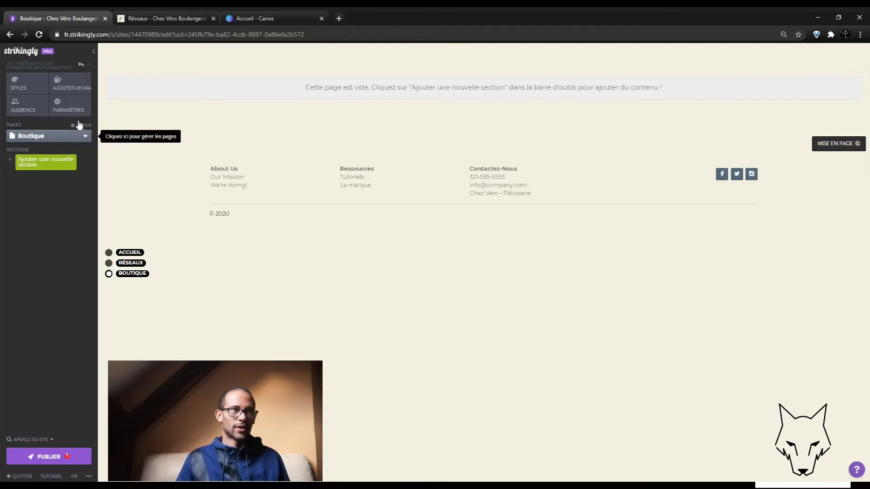
click(70, 137)
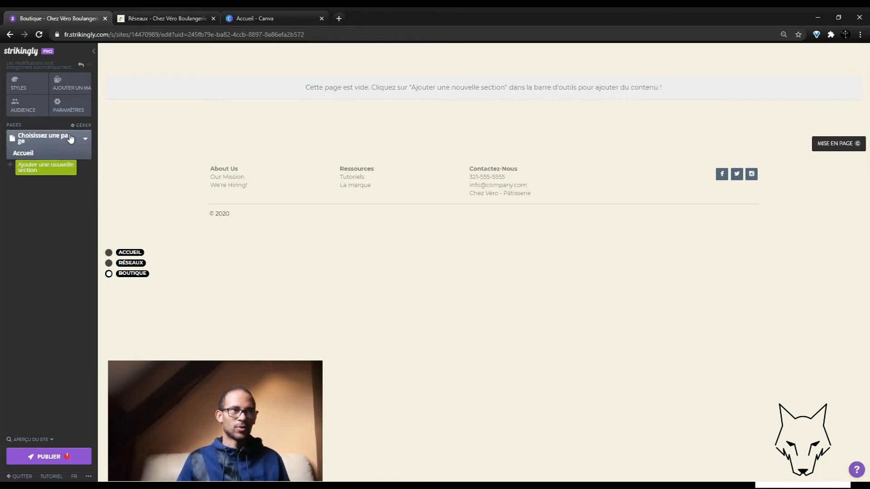
click(52, 179)
click(57, 163)
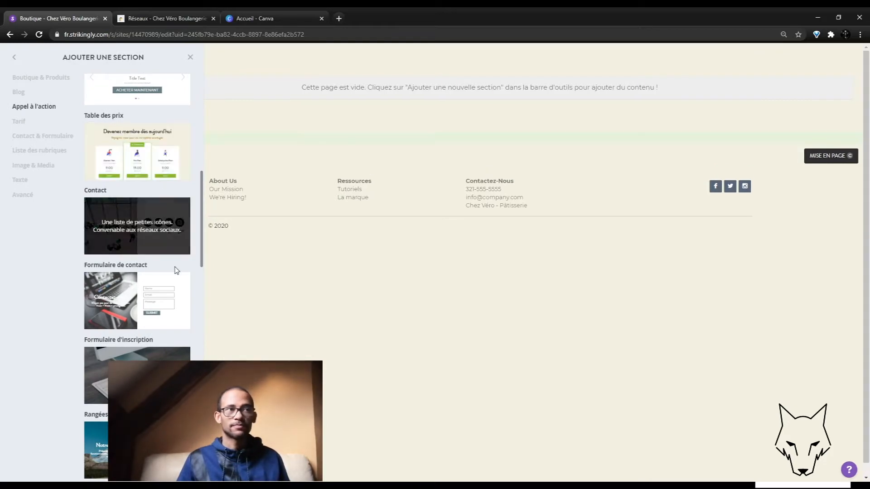
scroll(173, 272, up, 8)
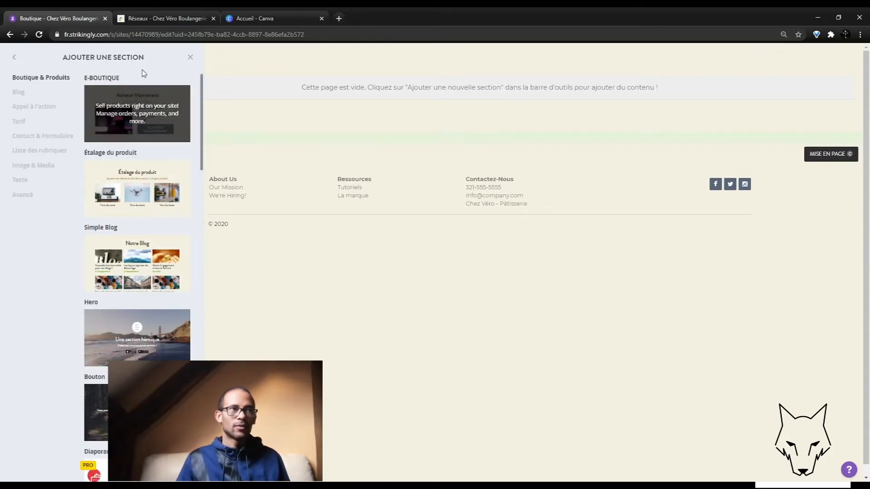
click(144, 110)
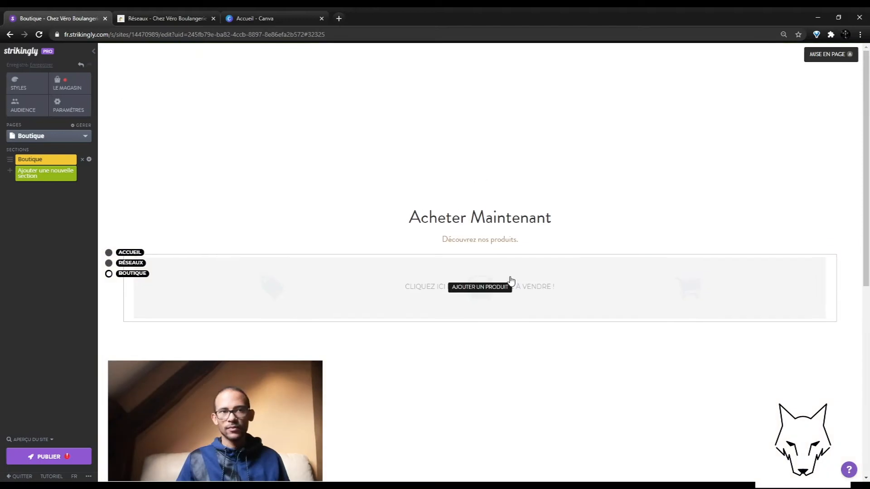
click(492, 291)
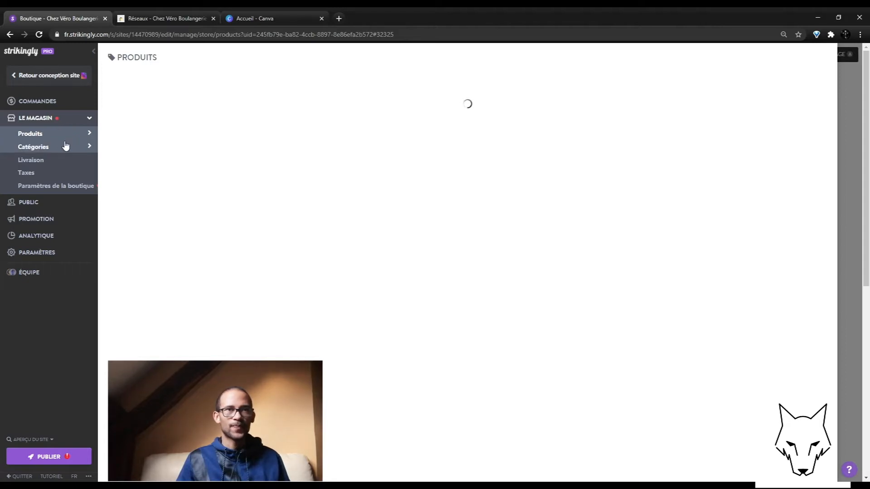
Step: Create a new product with the cupcake photo, named 'Le Spécial Véro'
click(164, 82)
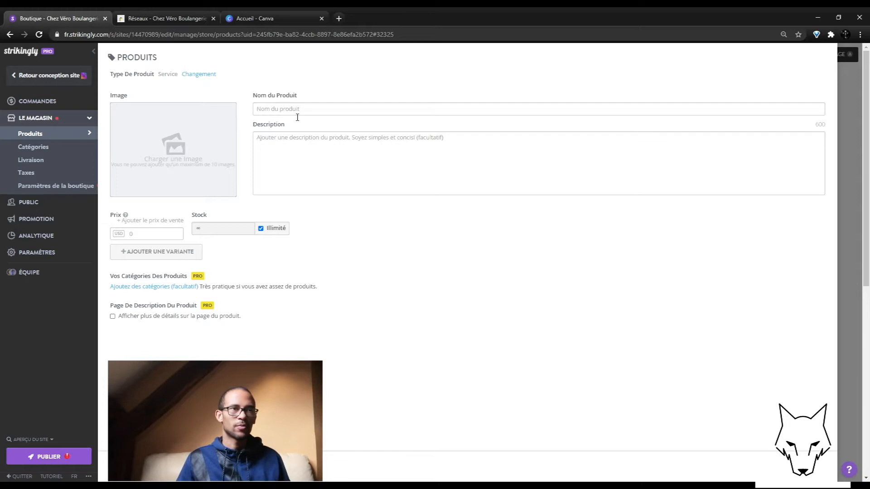
click(204, 147)
click(337, 240)
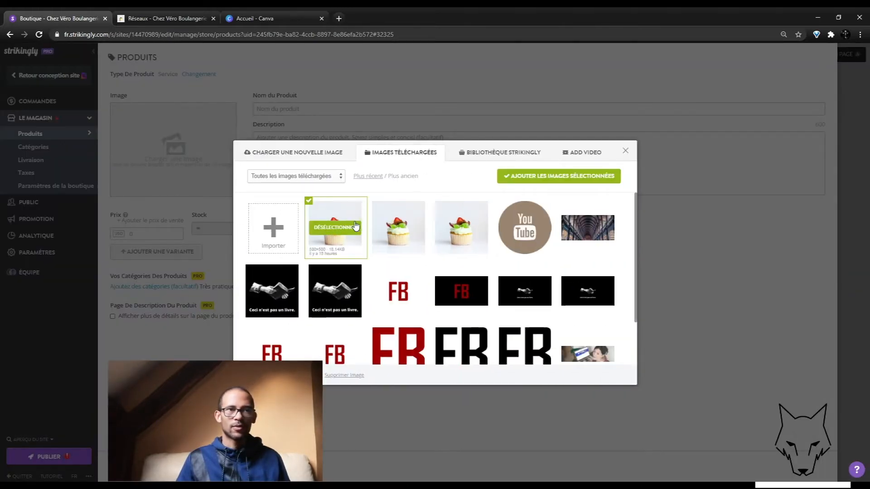
click(558, 176)
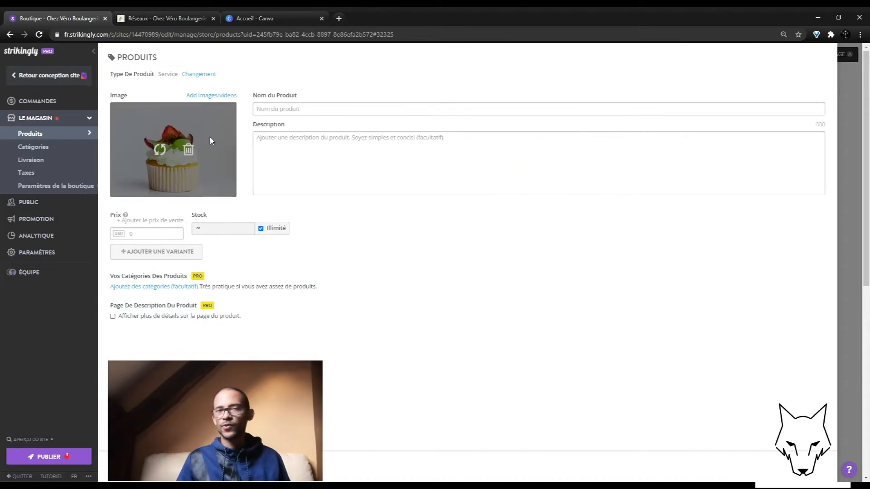
click(312, 110)
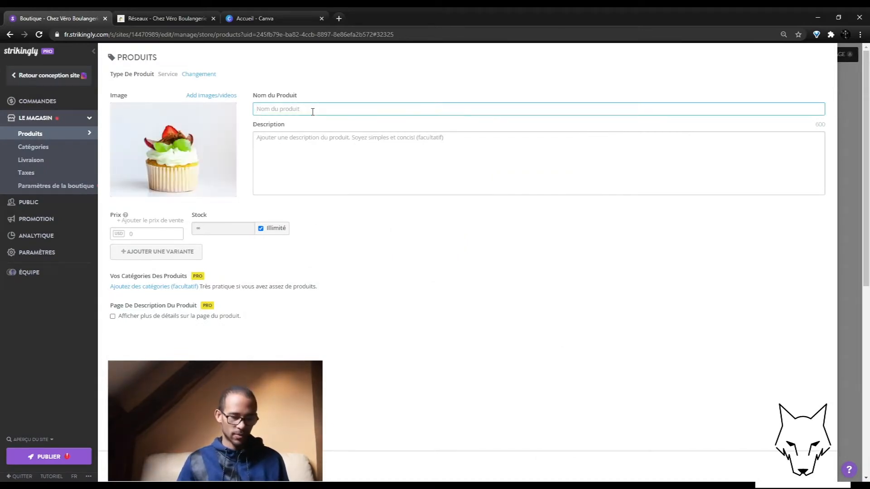
text(Le Spéc)
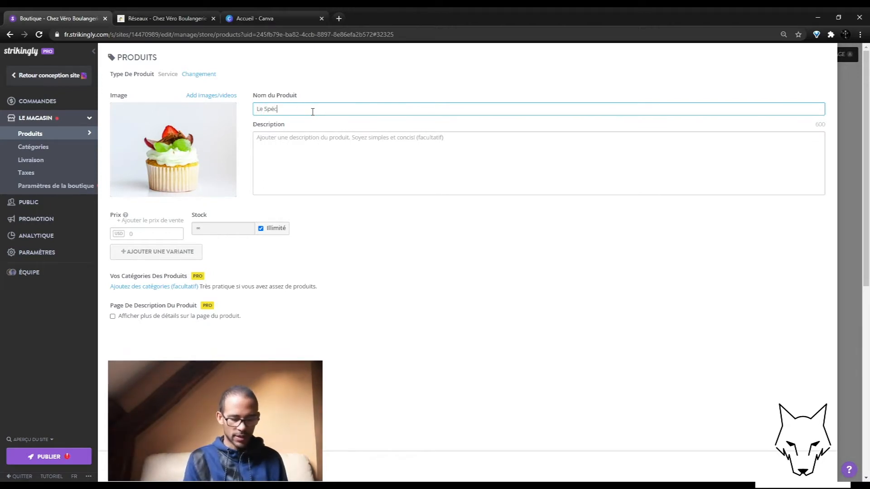
text(ial Véro)
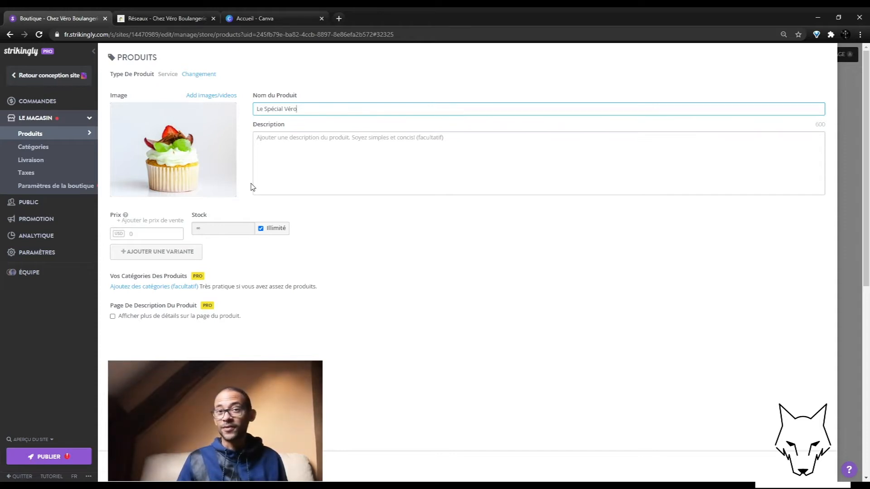
click(316, 162)
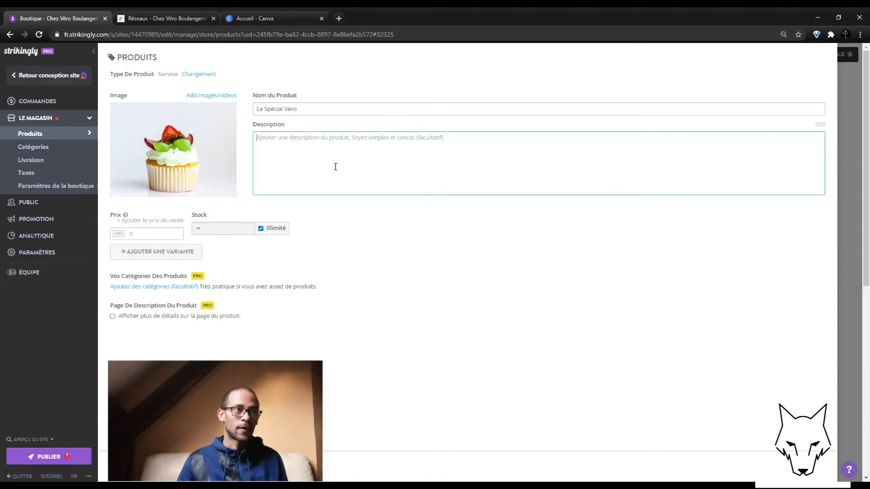
Step: Price Le Spécial Véro at 3 USD and limit its stock to 100 instead of unlimited
click(141, 236)
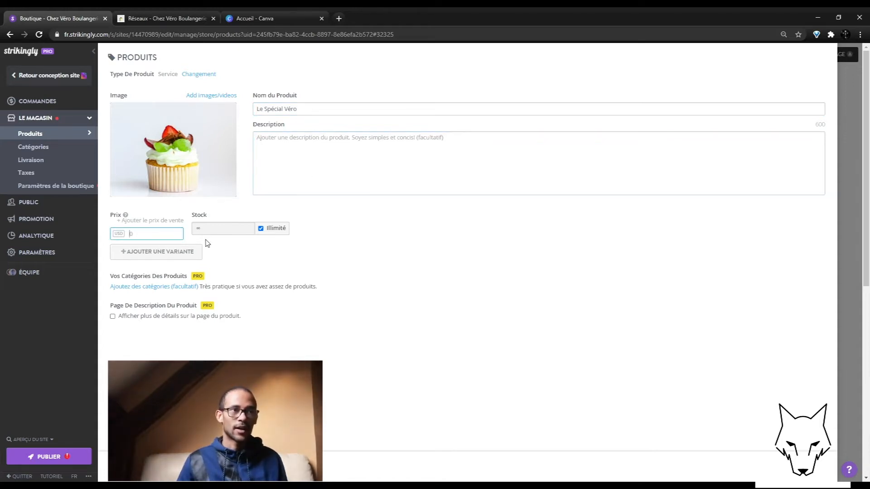
text(3)
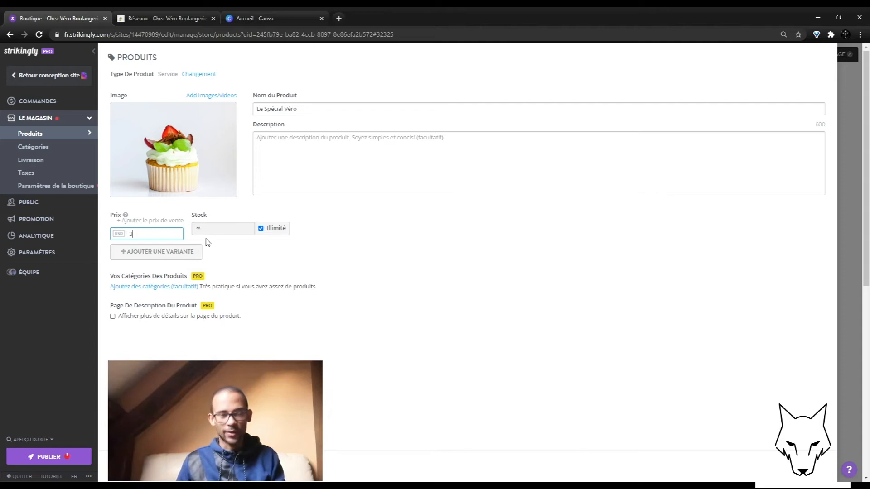
click(231, 256)
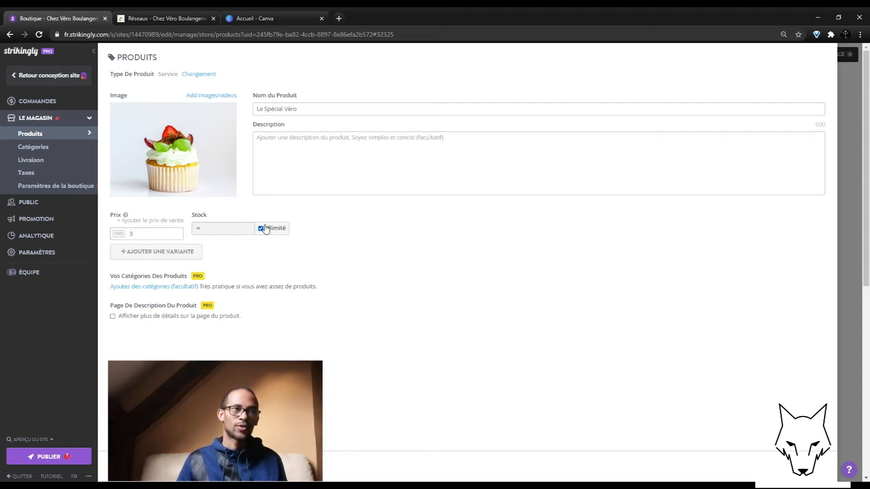
click(261, 228)
click(241, 235)
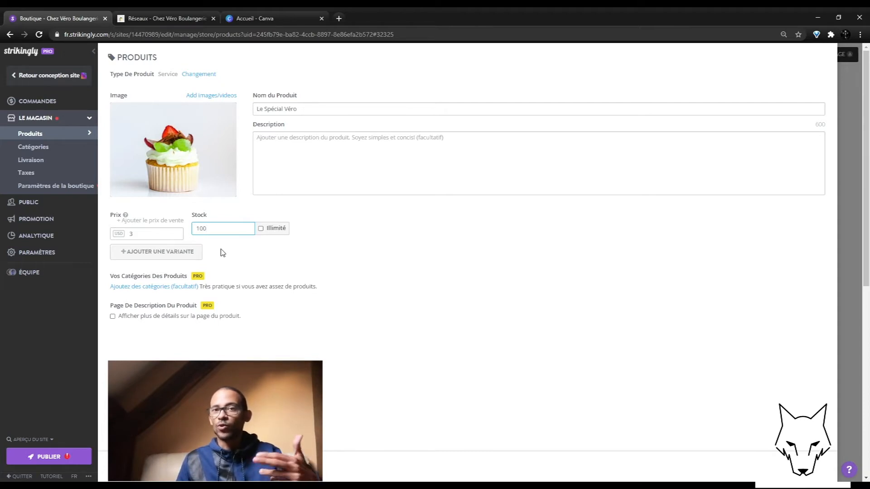
click(237, 257)
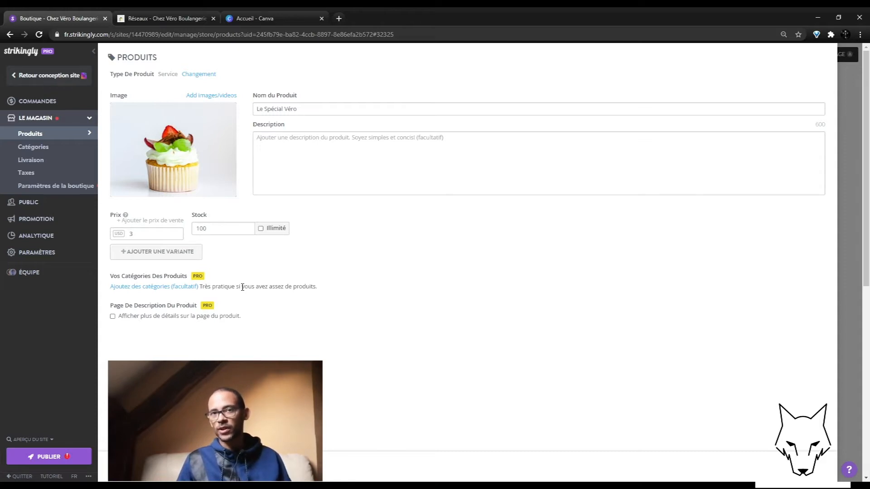
Step: Add a description asking customers to phone or e-mail to reserve a pickup slot, then save
click(377, 162)
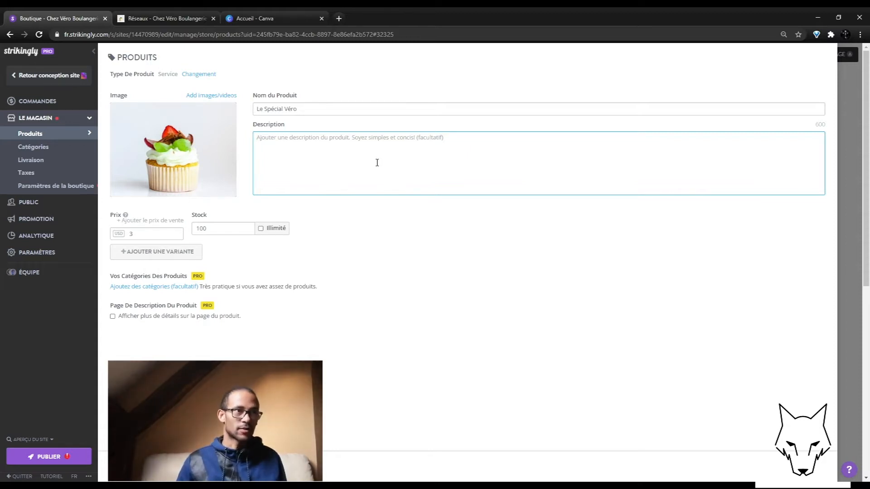
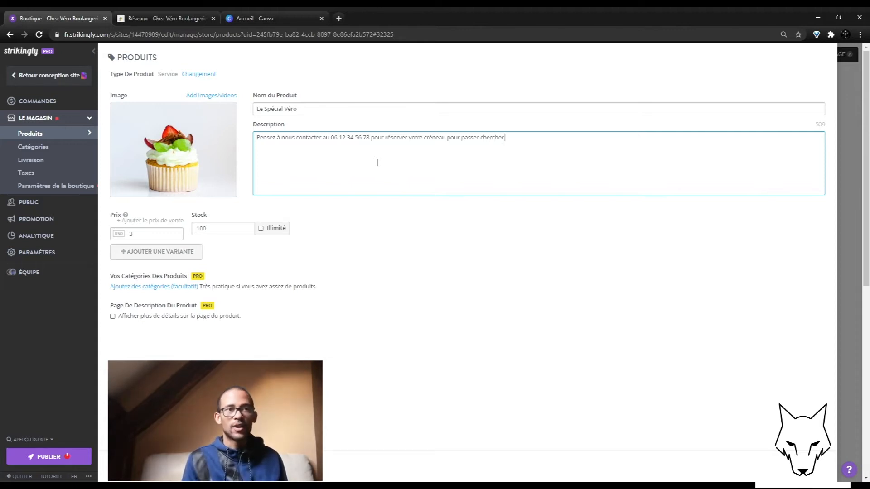
key(Return)
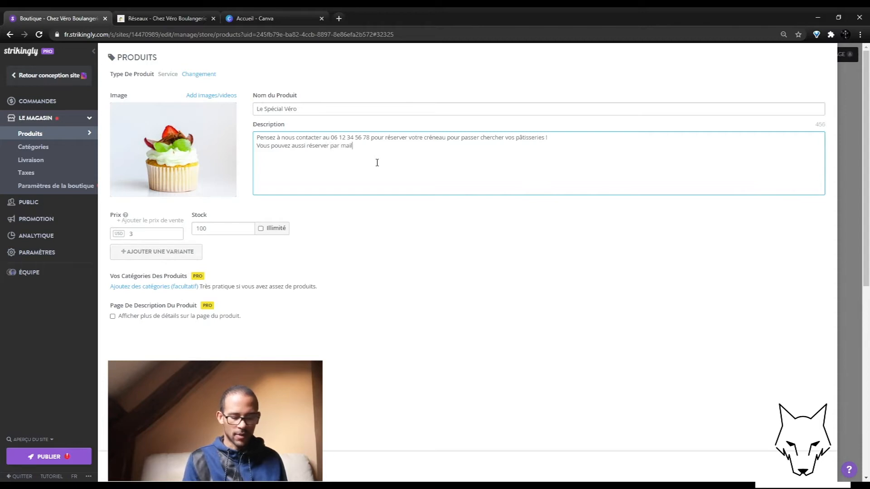
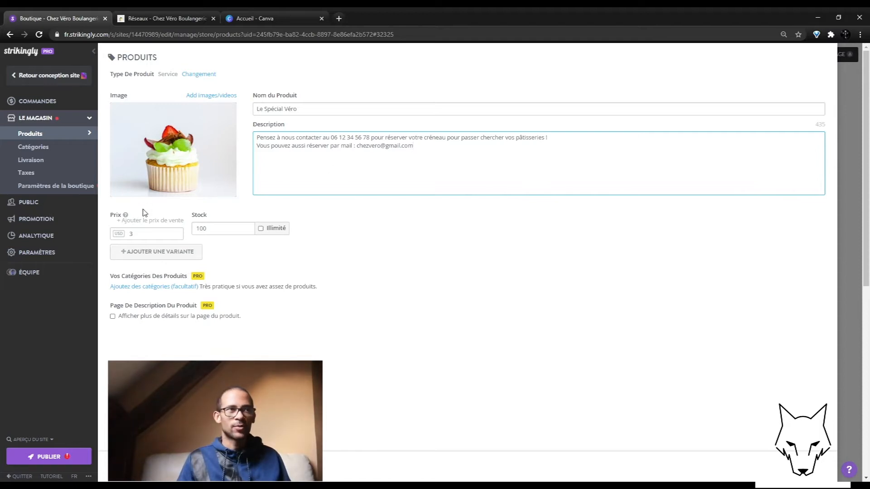
click(410, 250)
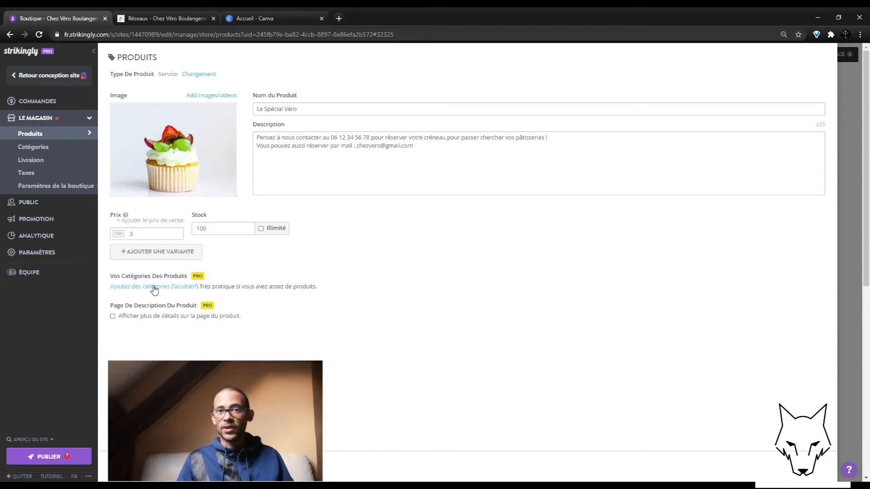
click(136, 467)
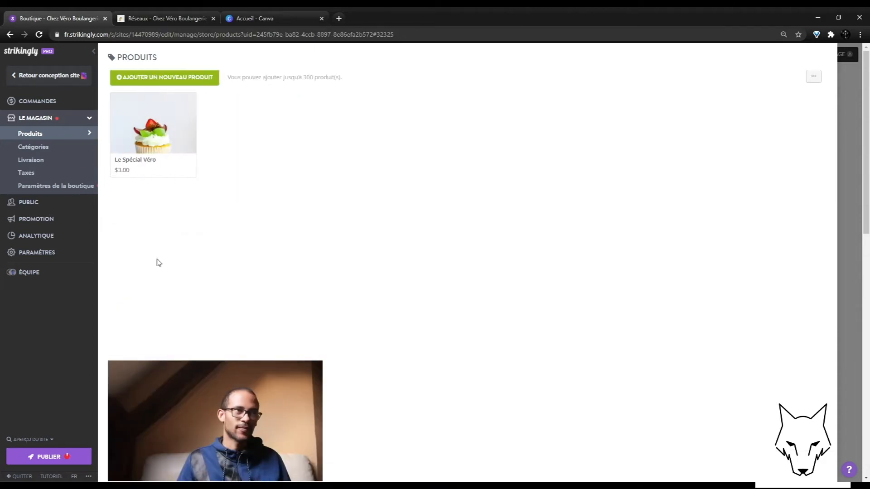
Step: Create the store categories 'Pâtisseries' and 'Boulangerie'
click(49, 147)
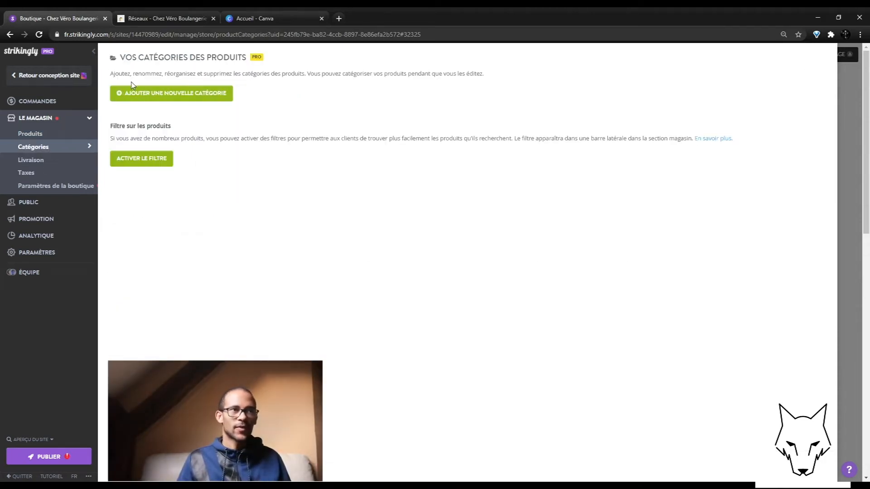
click(146, 96)
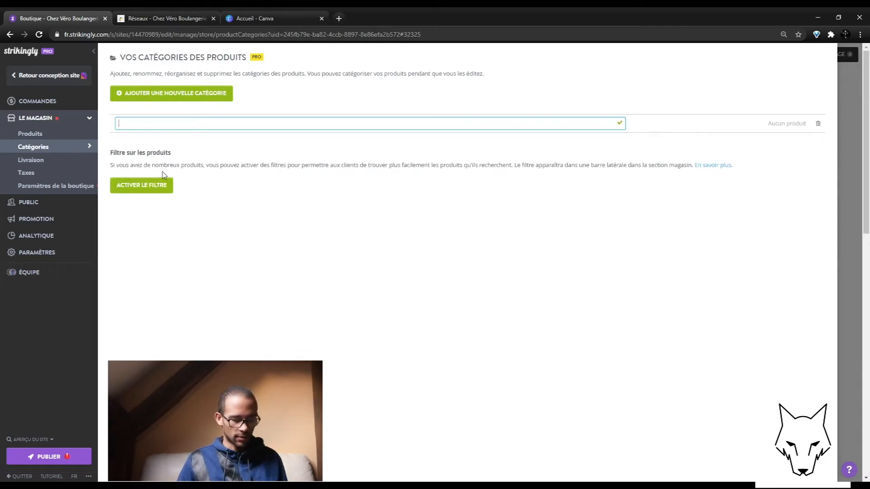
text(Pât)
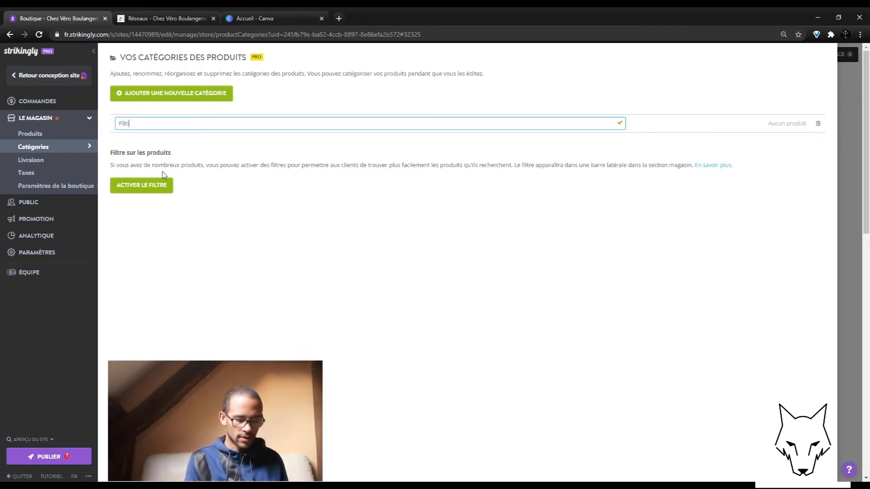
text(isseries)
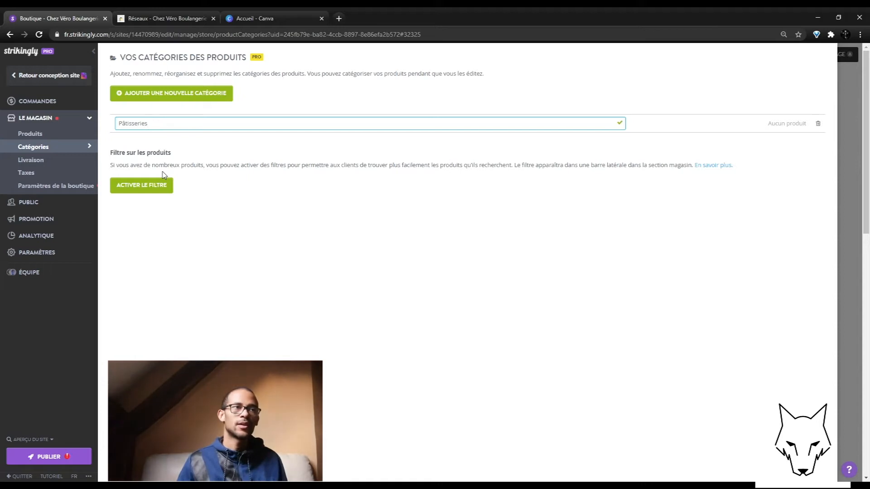
click(181, 162)
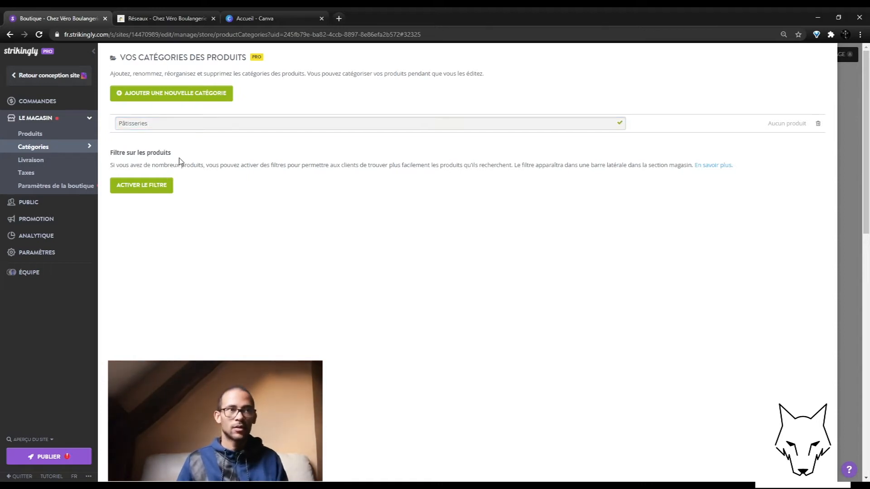
click(226, 94)
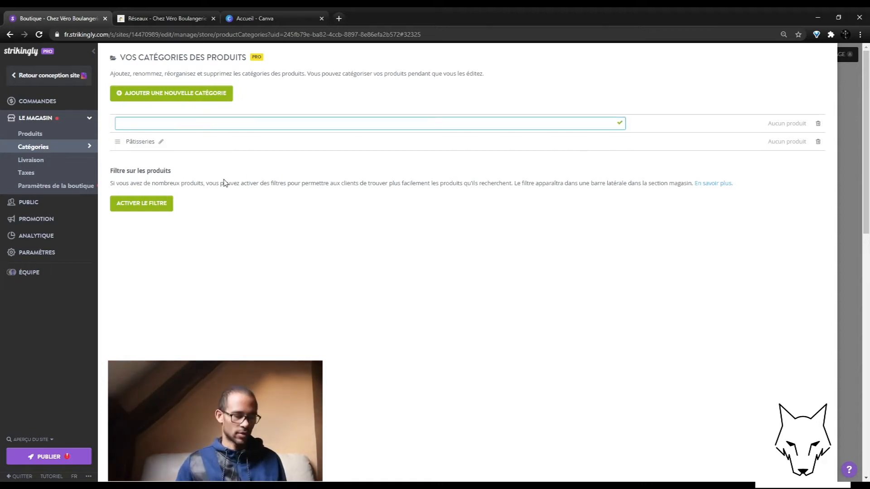
text(Boulangerie)
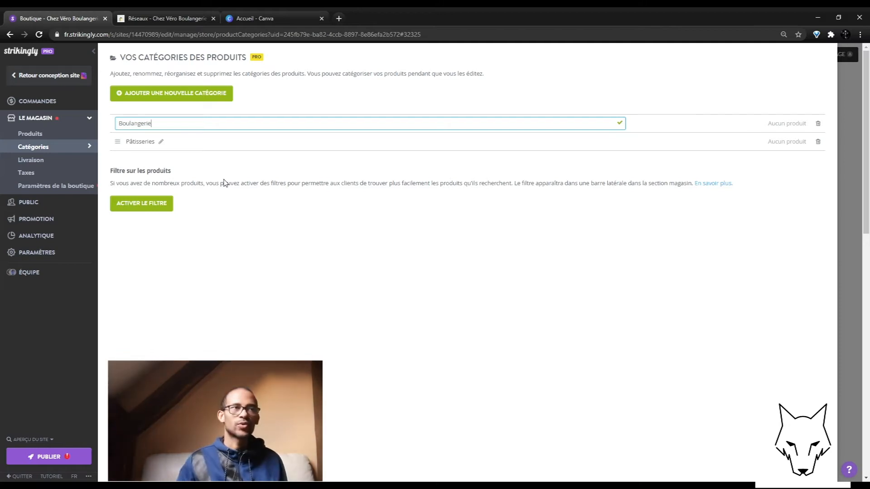
click(373, 144)
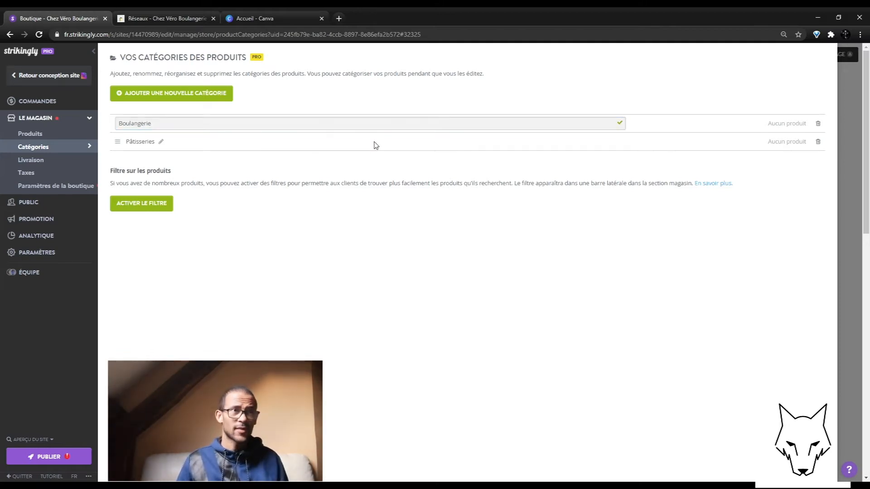
click(57, 135)
Step: Assign Le Spécial Véro to the Pâtisseries category and save it
click(188, 124)
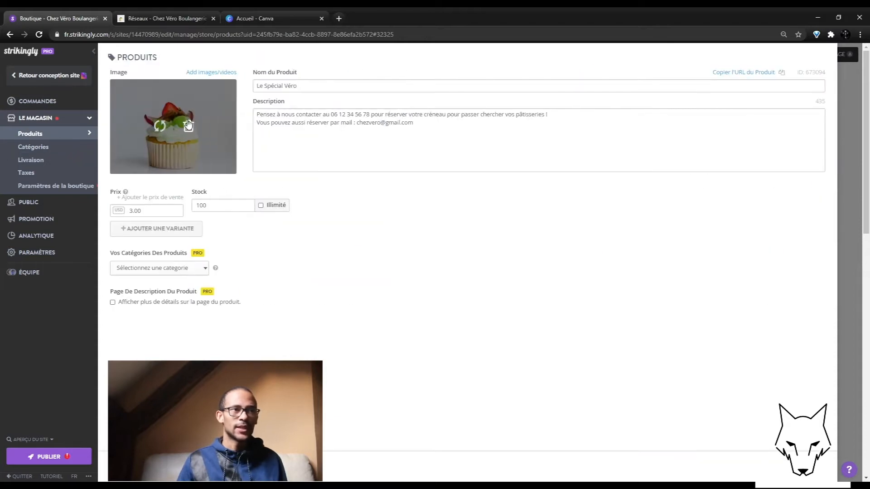
click(187, 271)
click(174, 300)
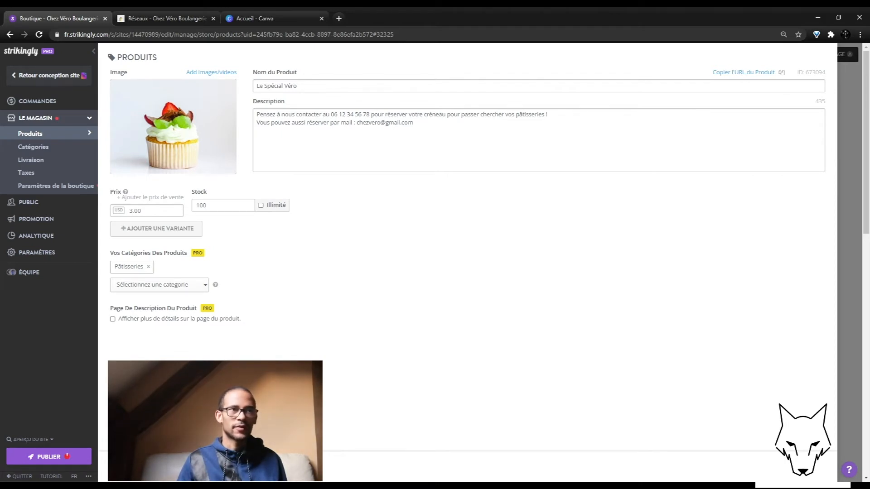
click(134, 466)
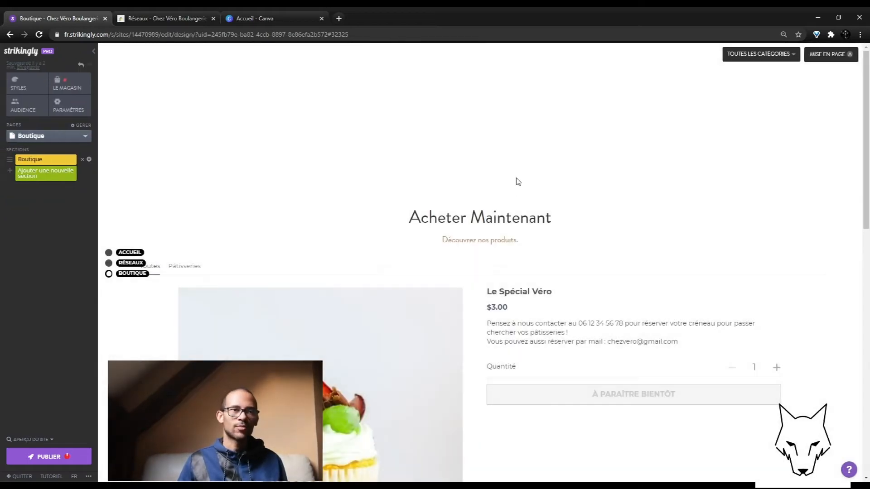
scroll(518, 181, down, 3)
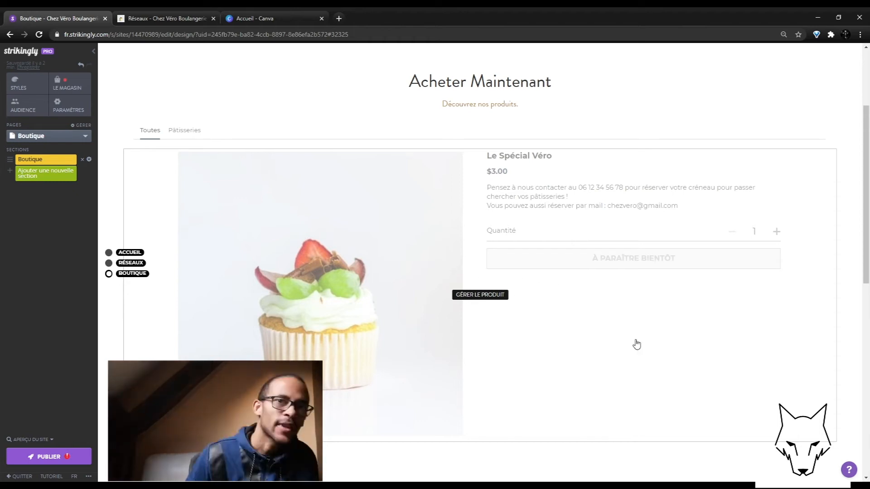
Step: Replace the 'Acheter Maintenant' heading with 'Achetez en ligne et passer récupérer votre commande à l'heure souhaitée !'
scroll(779, 137, up, 2)
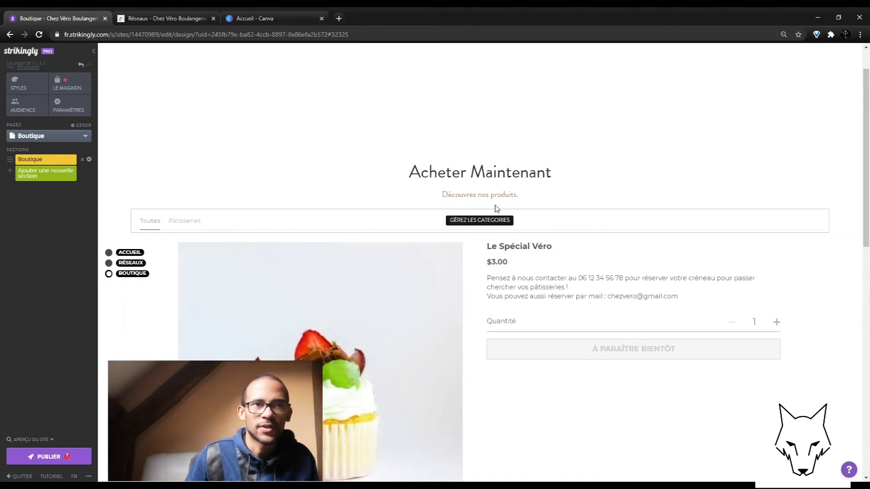
triple_click(476, 175)
scroll(475, 175, down, 3)
text(Achetez en ligne)
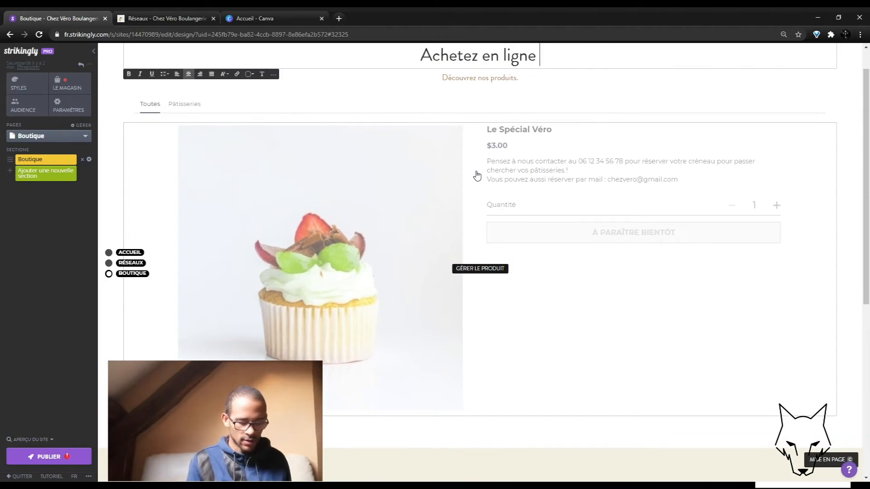
text( et passer récupérer votre commande à l'heure souhaitée !)
Step: Change the subtitle to 'L'heure est à choisir dans nos horaires d'ouverture.'
scroll(505, 115, up, 1)
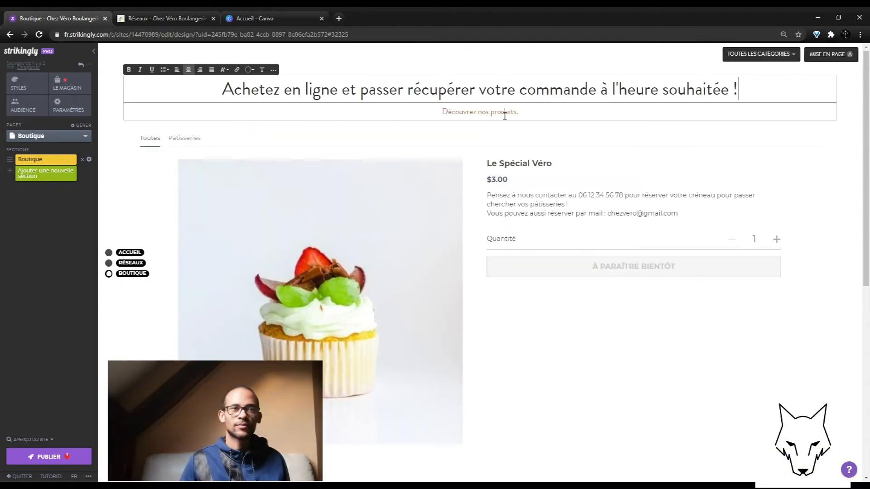
click(505, 116)
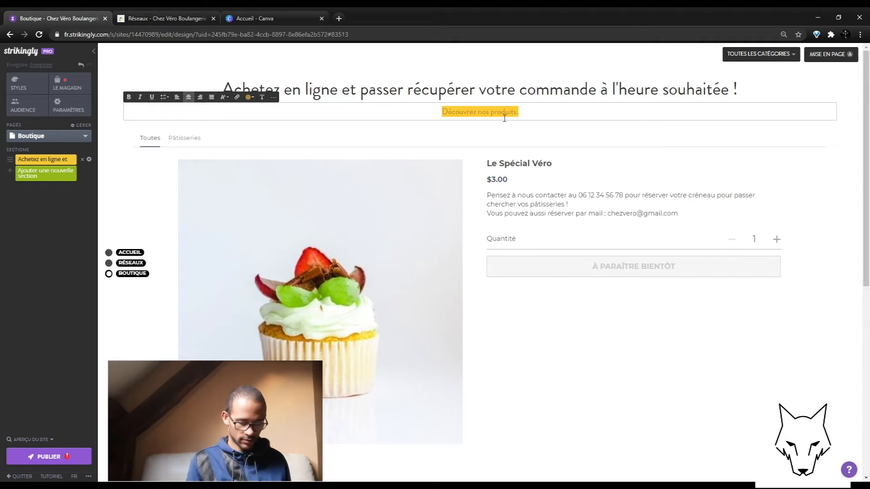
text(L'heure est à c)
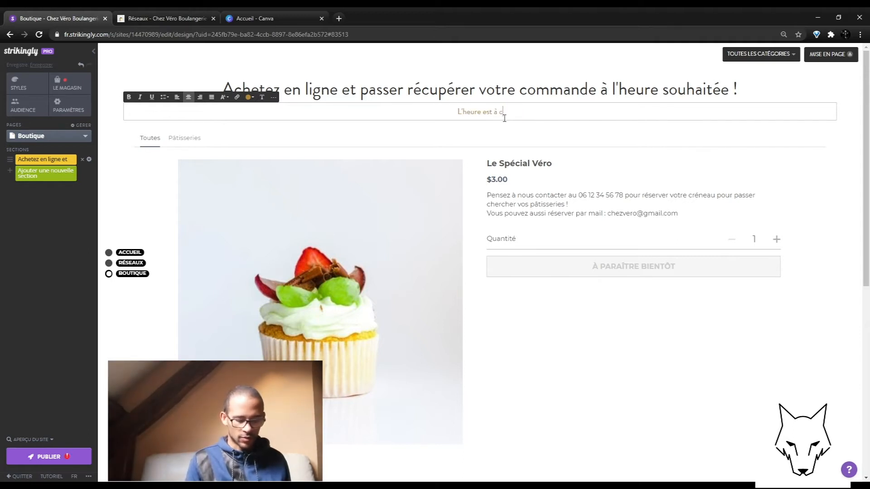
text(hoisir dans nos ho)
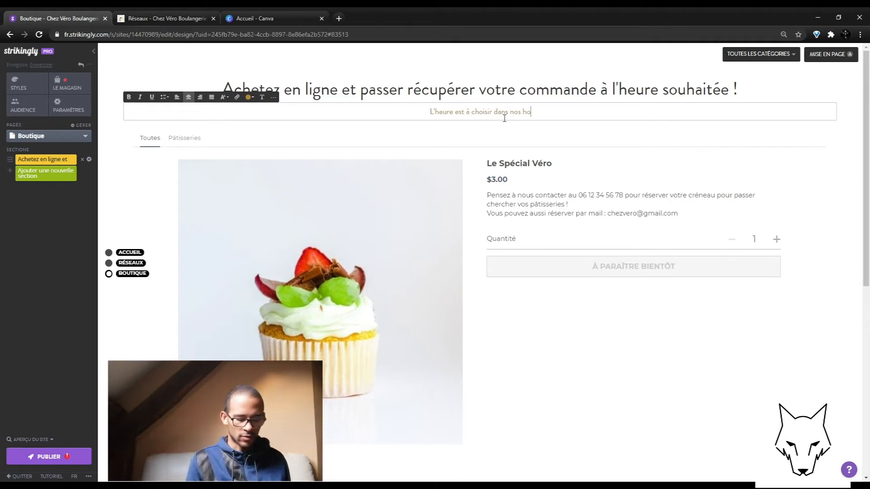
text(raires d'ou)
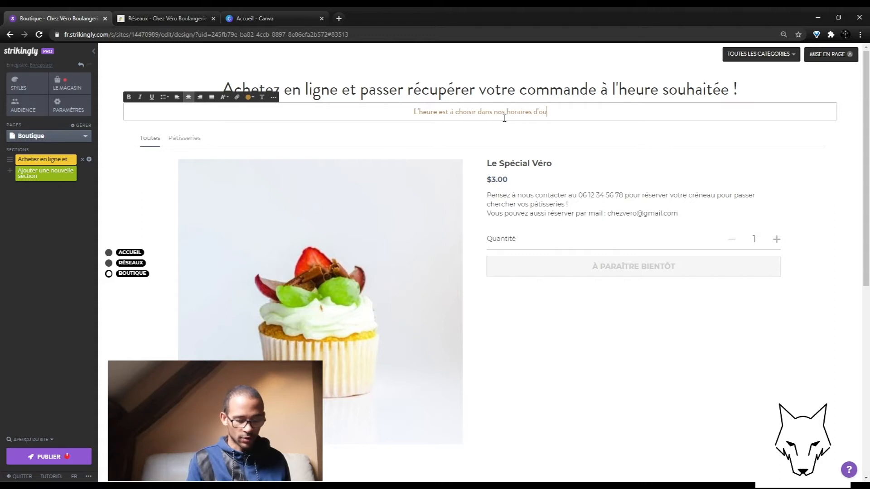
text(verture.)
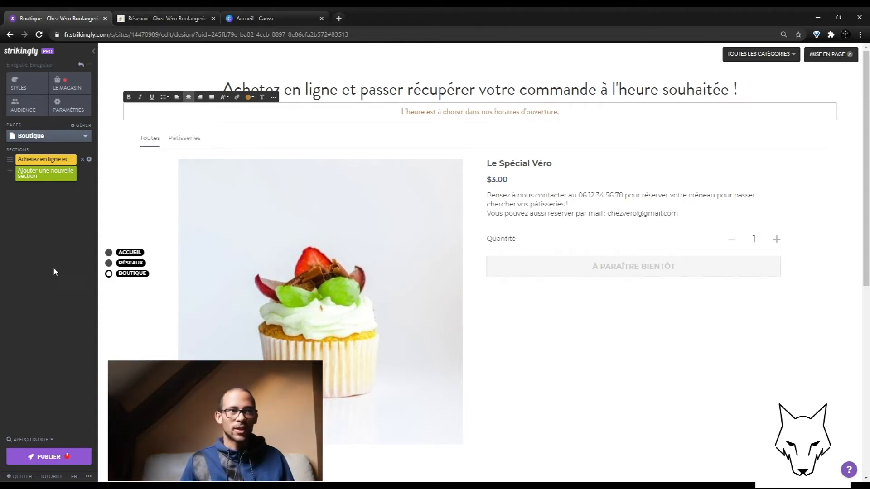
scroll(524, 266, down, 3)
scroll(560, 260, up, 3)
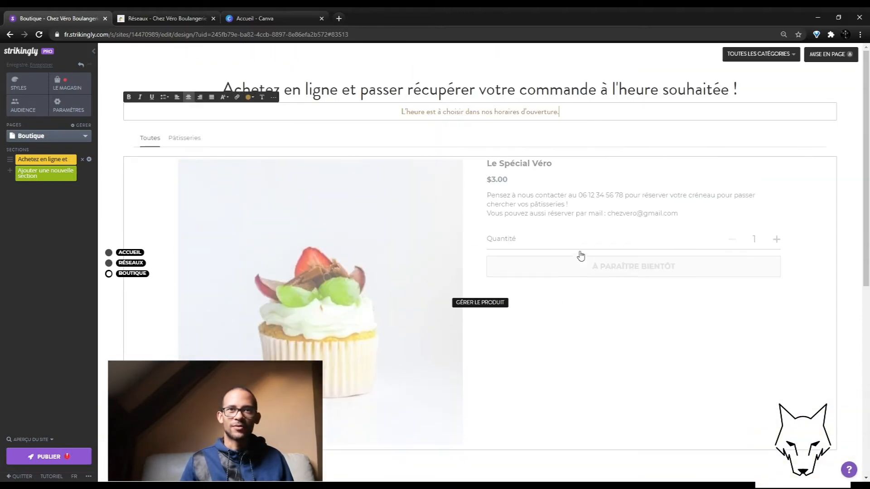
Step: Cycle store layouts until a compact grid shows the name and $3.00 under the photo
click(834, 54)
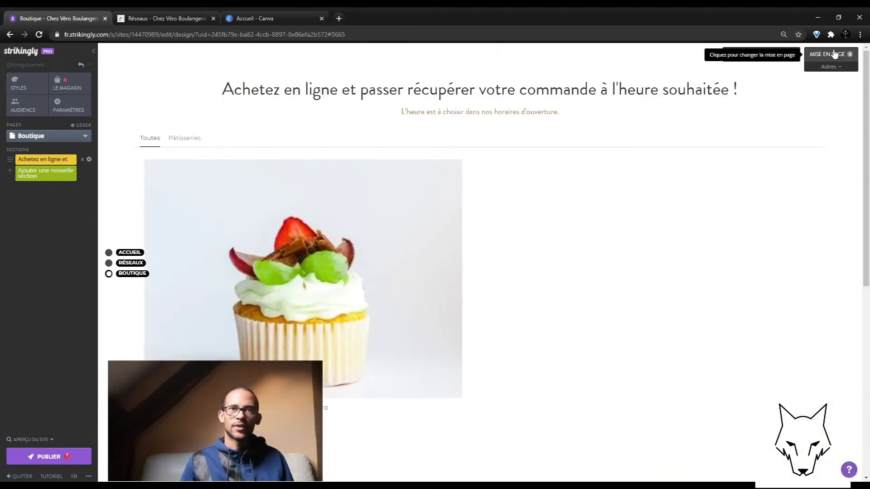
click(834, 54)
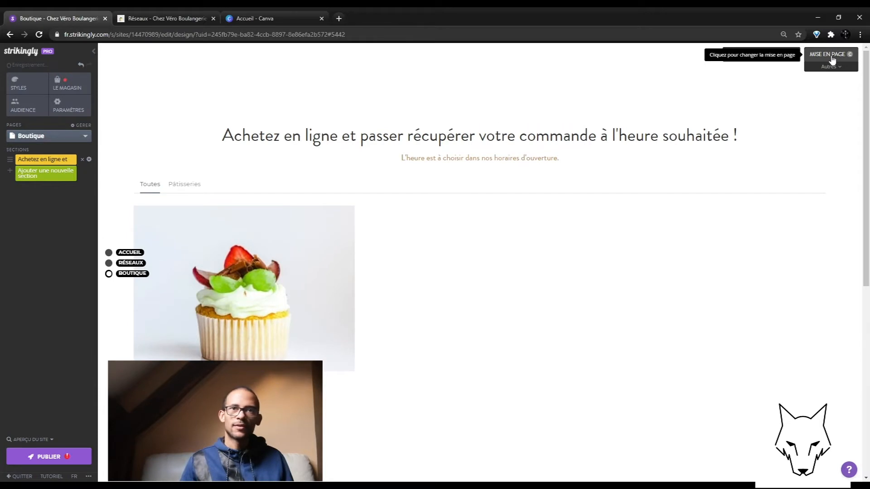
click(833, 58)
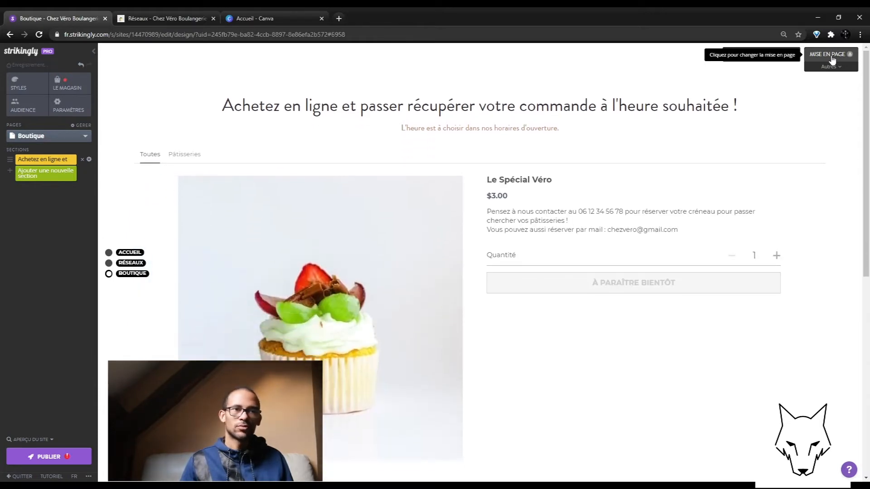
click(832, 58)
click(833, 59)
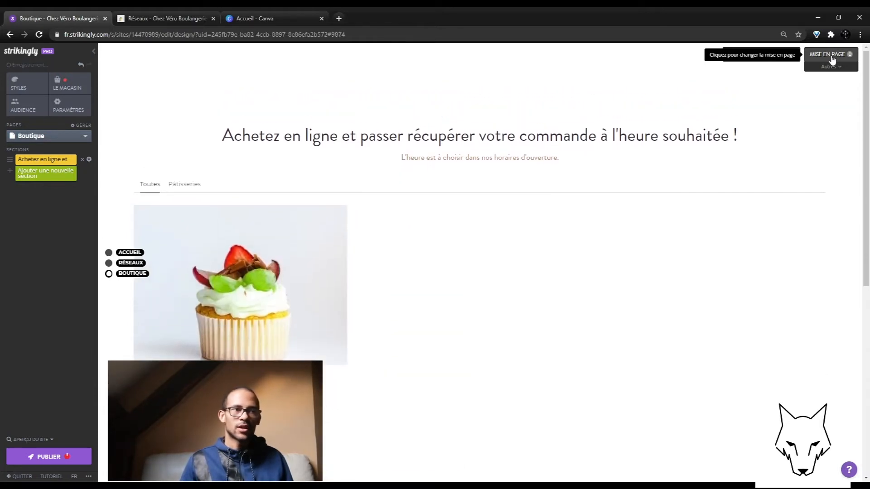
click(833, 59)
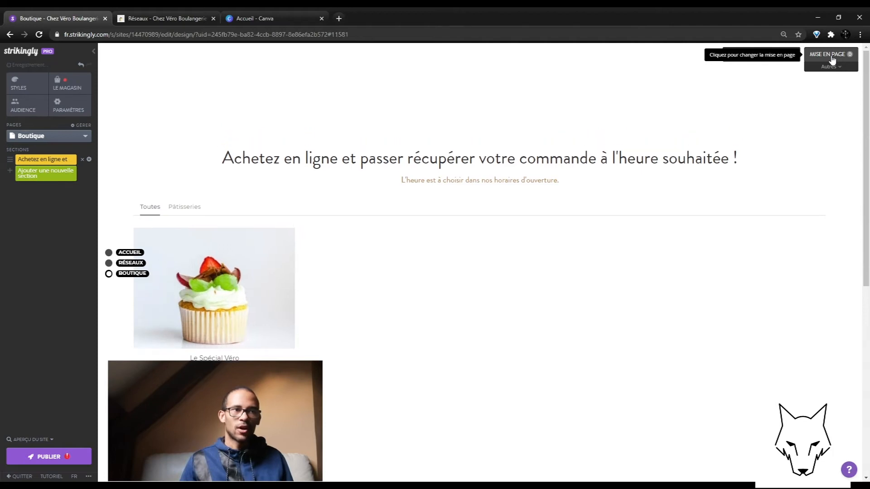
scroll(272, 245, down, 3)
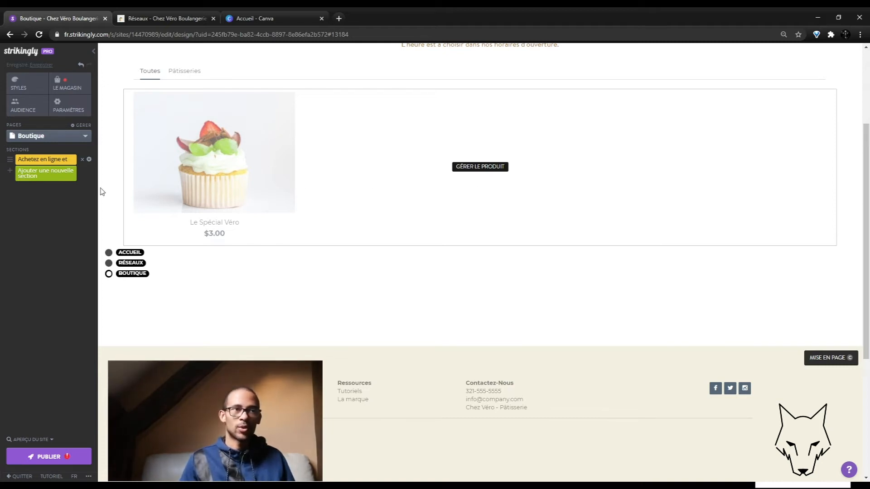
scroll(320, 229, up, 2)
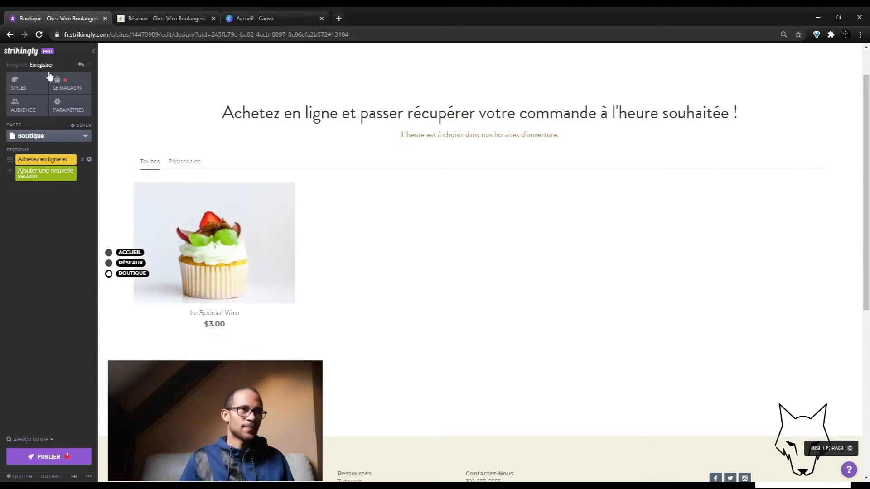
Step: Look over the store's Livraison and Taxes pages, then open Paramètres de la boutique
click(69, 90)
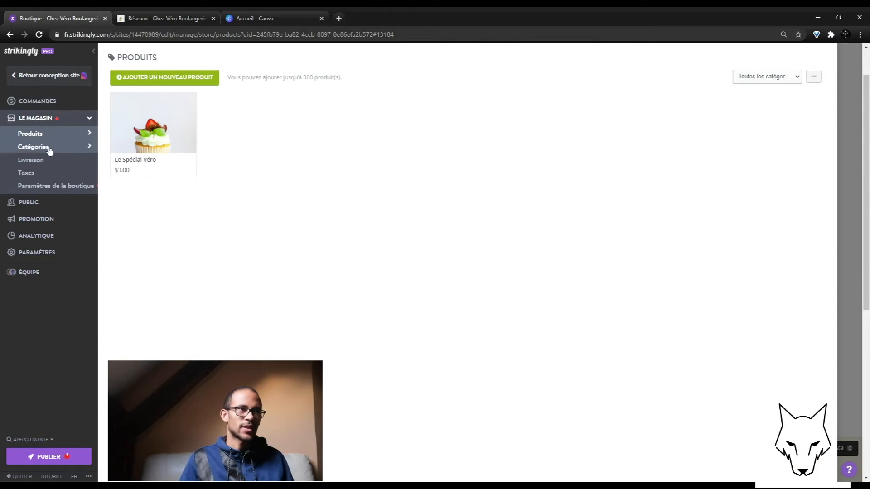
click(47, 161)
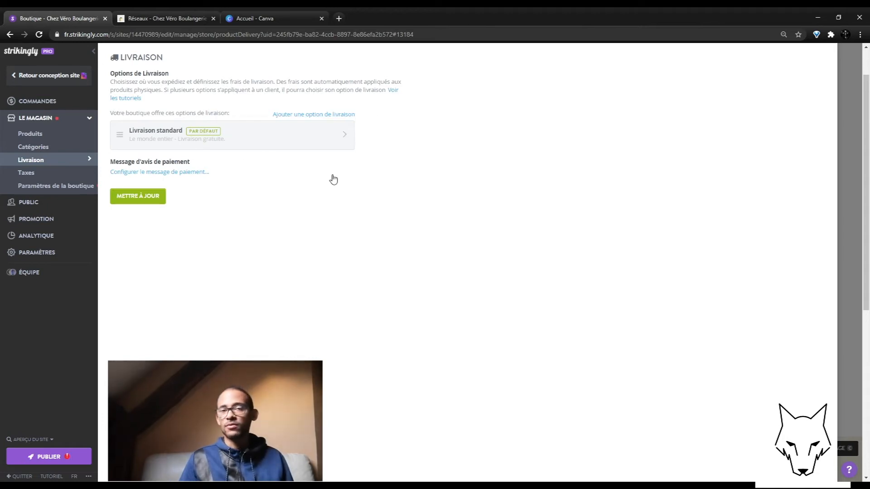
click(60, 176)
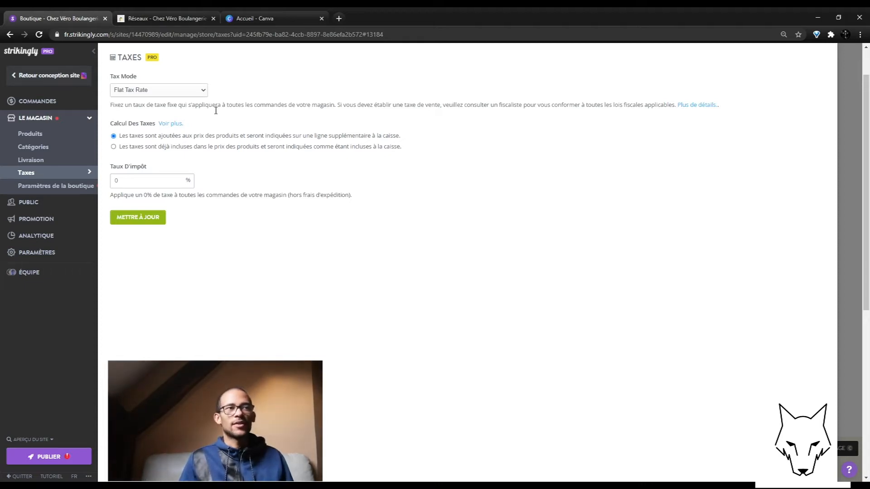
click(66, 187)
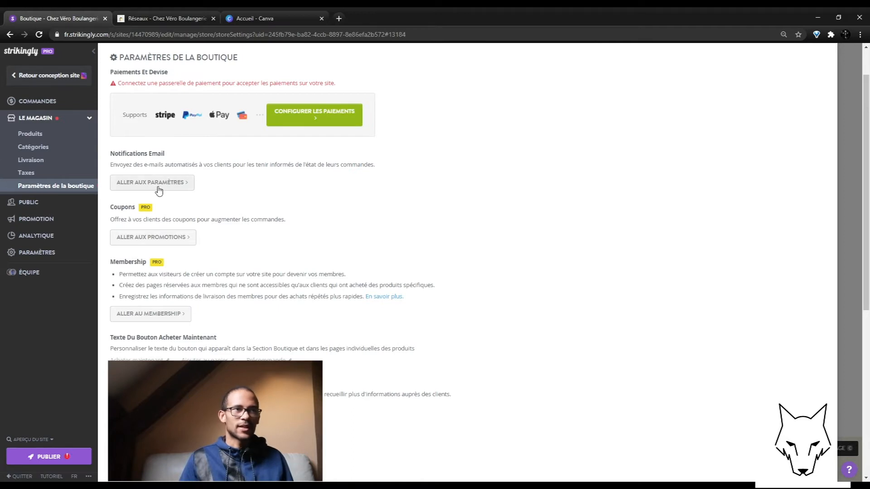
drag(120, 168, 272, 172)
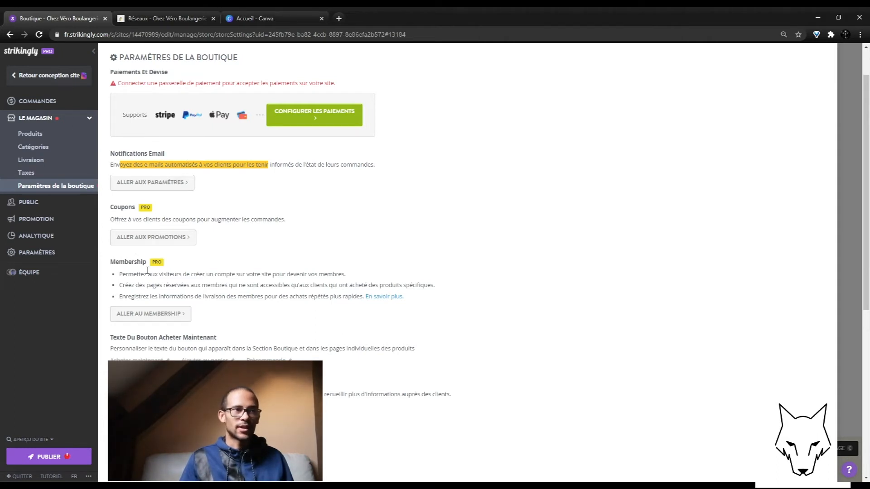
drag(135, 220, 172, 221)
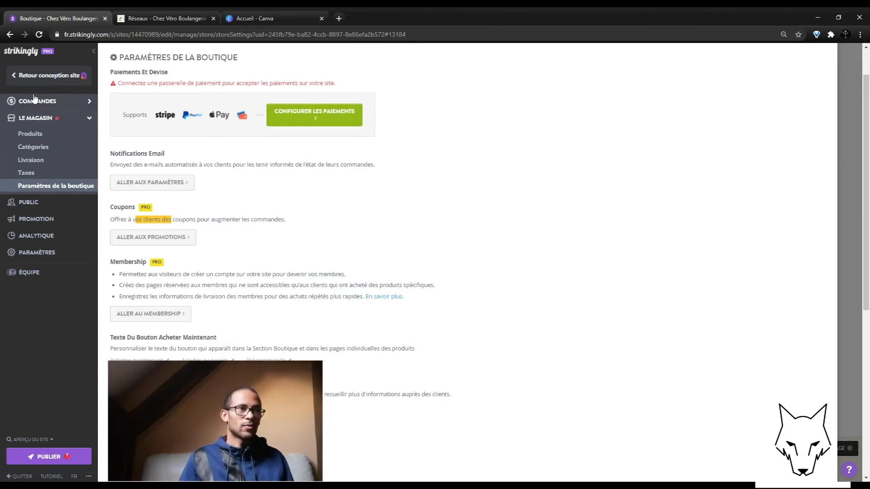
Step: Set the store currency to EUR in the payment settings and expand the offline payment options
click(59, 252)
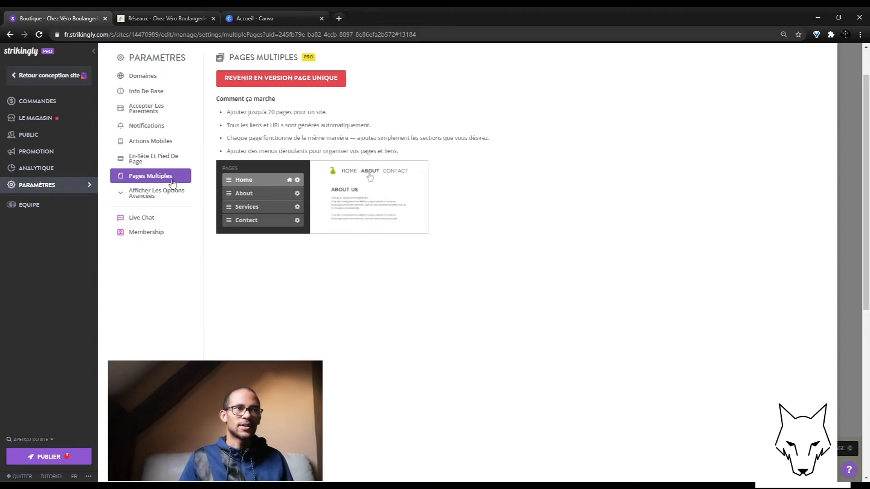
click(142, 113)
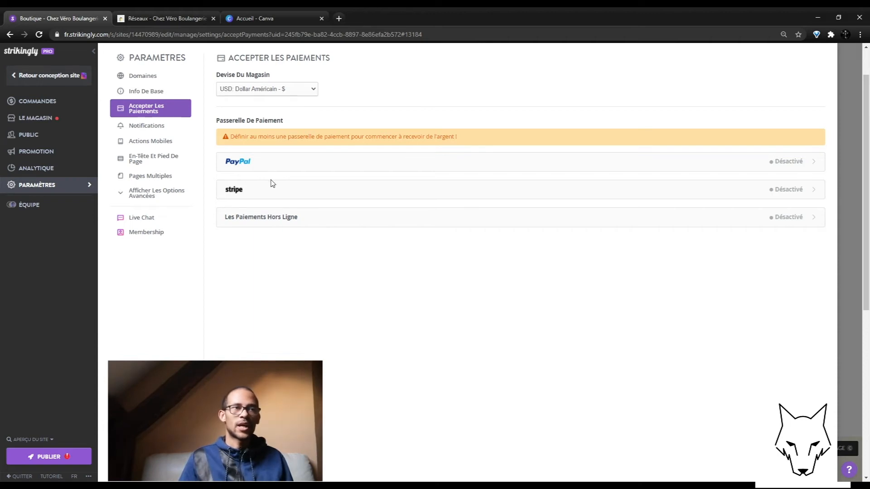
click(243, 146)
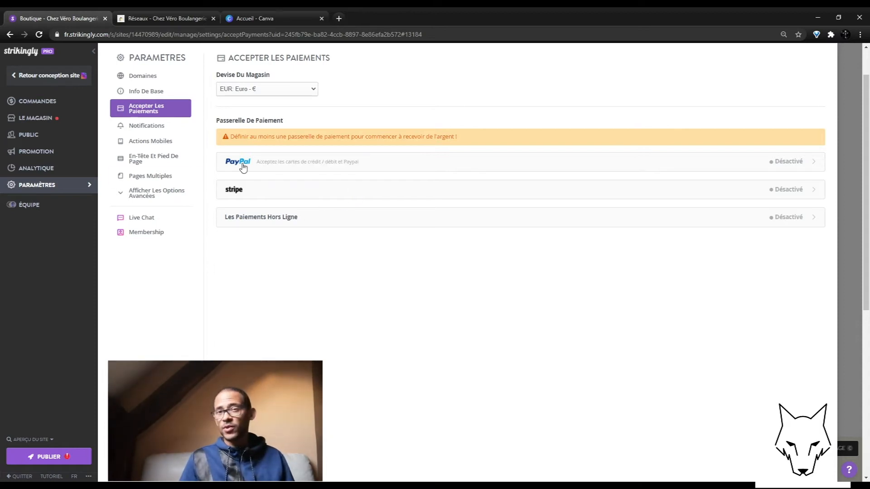
click(270, 218)
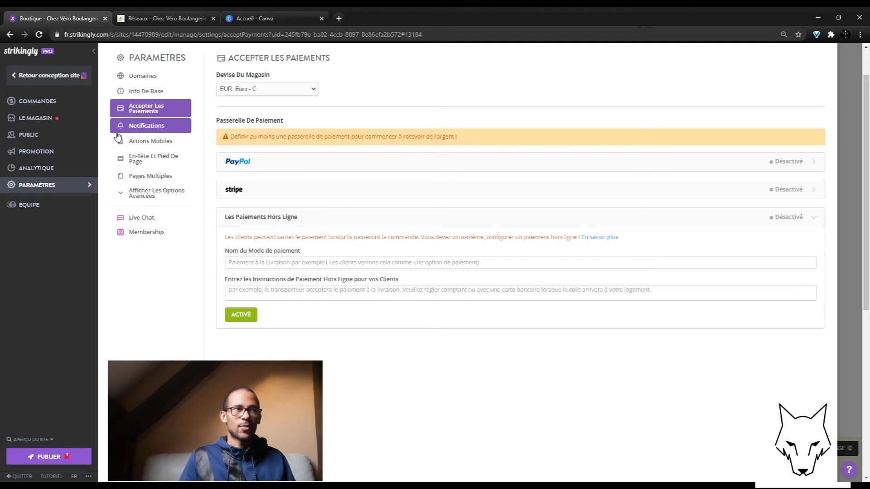
Step: Check the product list showing the 3,00 € item, then go back to the shop settings
click(35, 117)
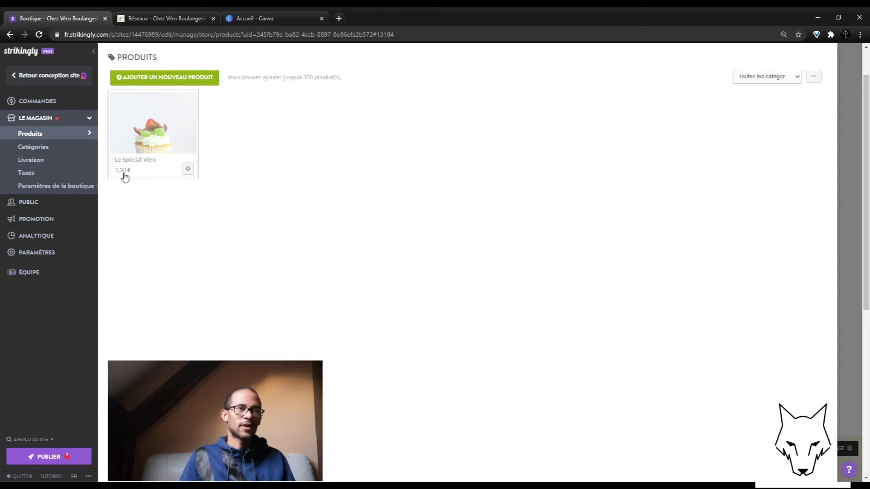
click(40, 187)
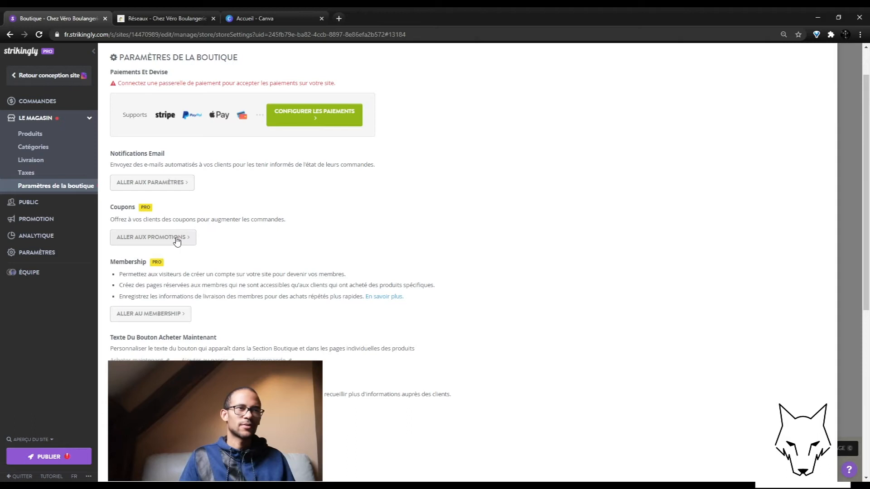
Step: Create a new MAIRIE coupon code that expires on 31 December 2021
click(42, 222)
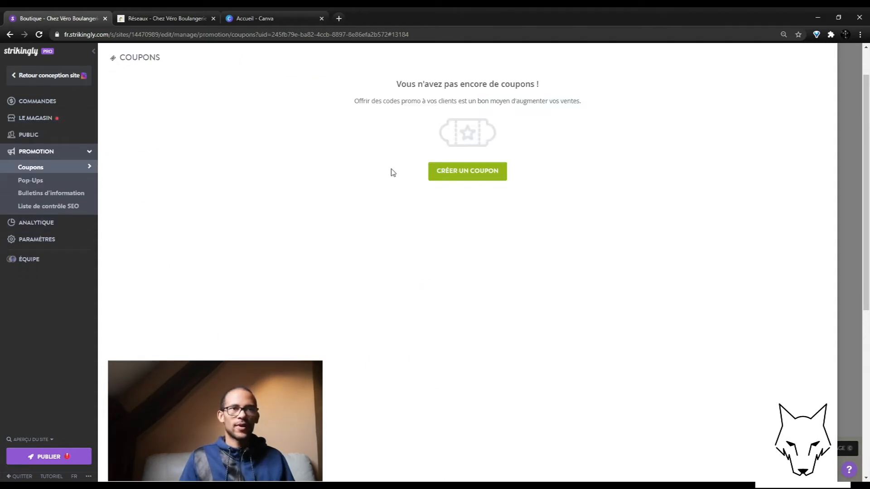
click(505, 172)
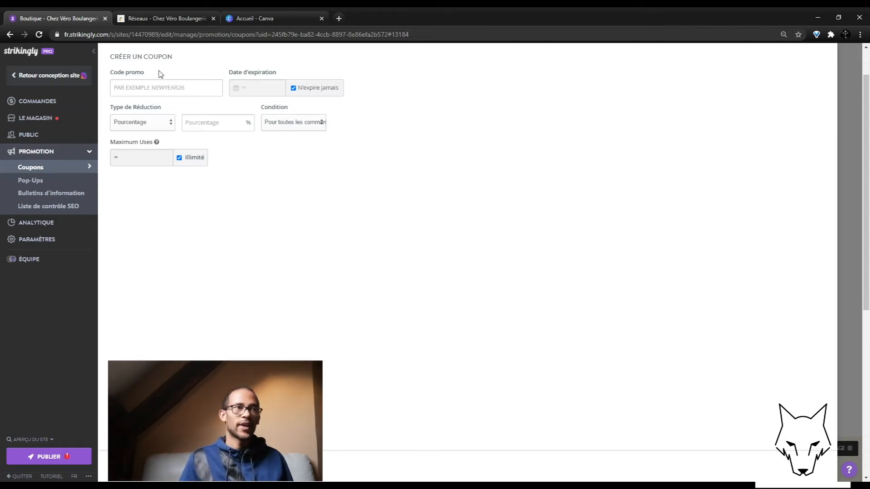
click(165, 95)
text(MAIRIE)
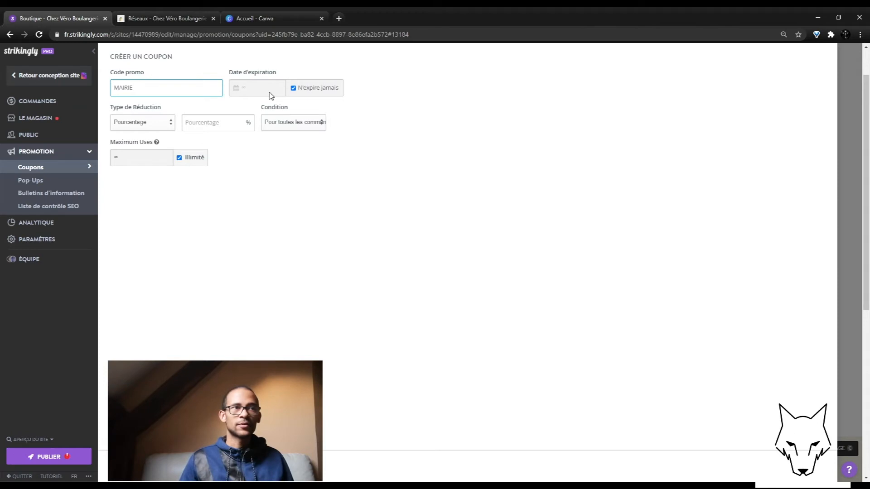
click(294, 88)
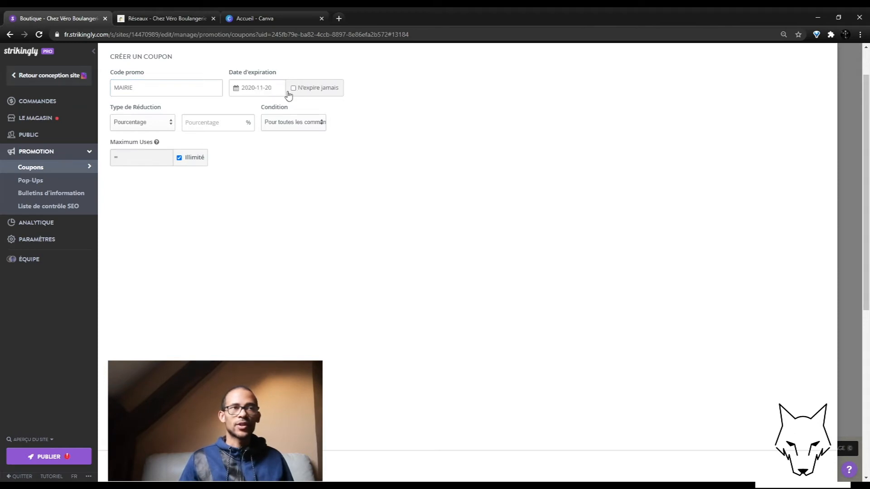
click(258, 93)
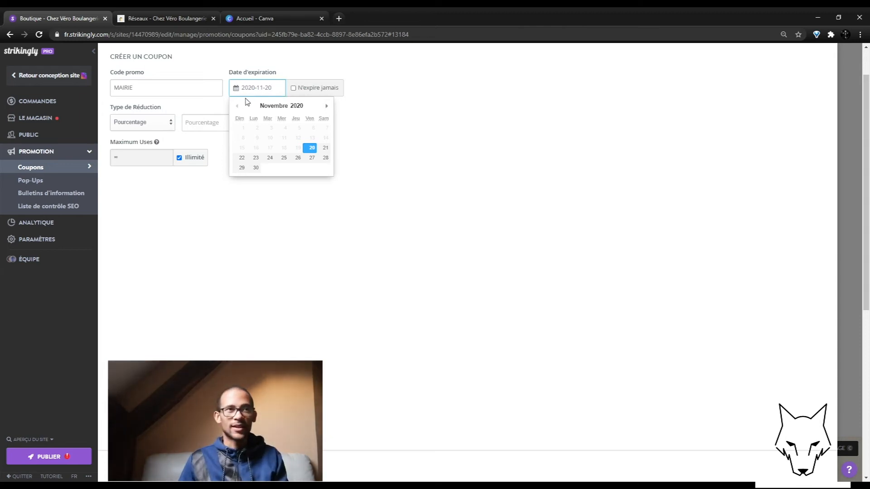
click(326, 106)
click(326, 106)
click(326, 106)
click(326, 106)
click(326, 106)
click(326, 106)
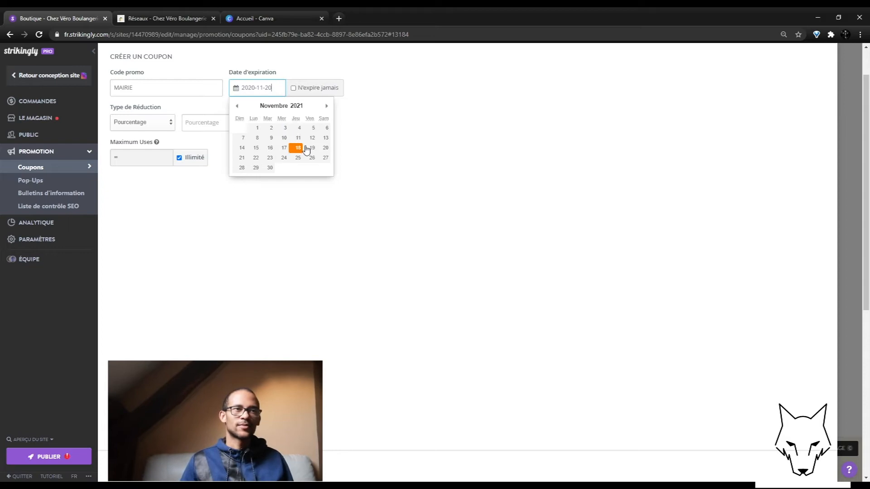
click(327, 106)
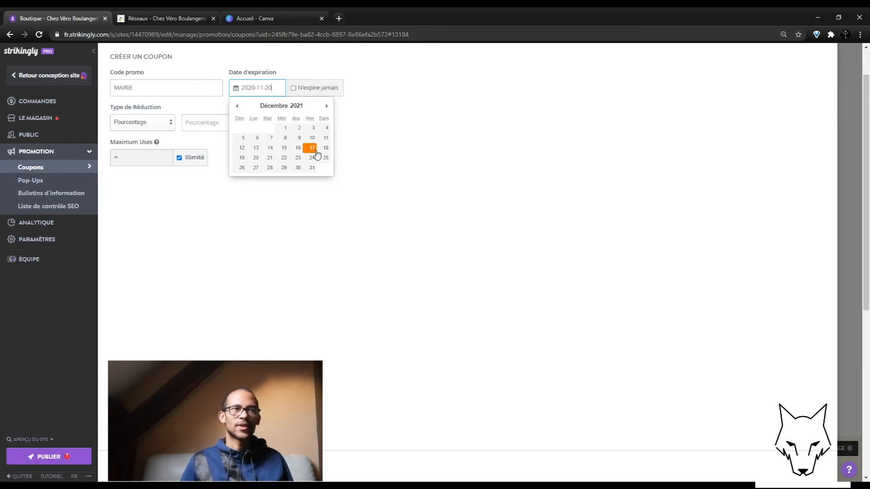
click(312, 168)
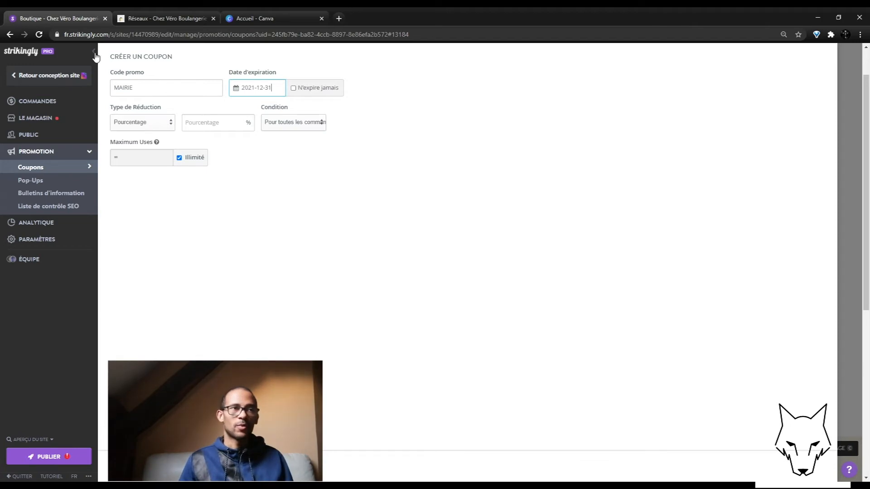
Step: Give the coupon a 20% percentage discount, then go to the Pop-Ups promotion page
click(201, 129)
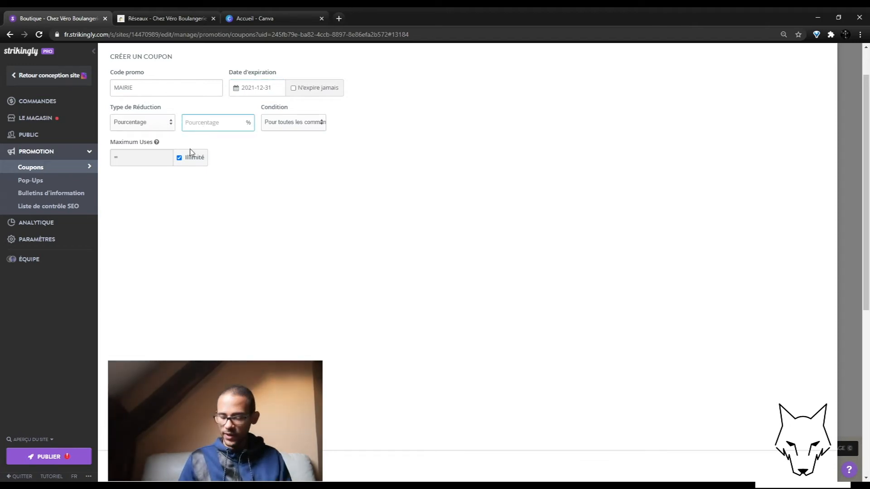
click(166, 123)
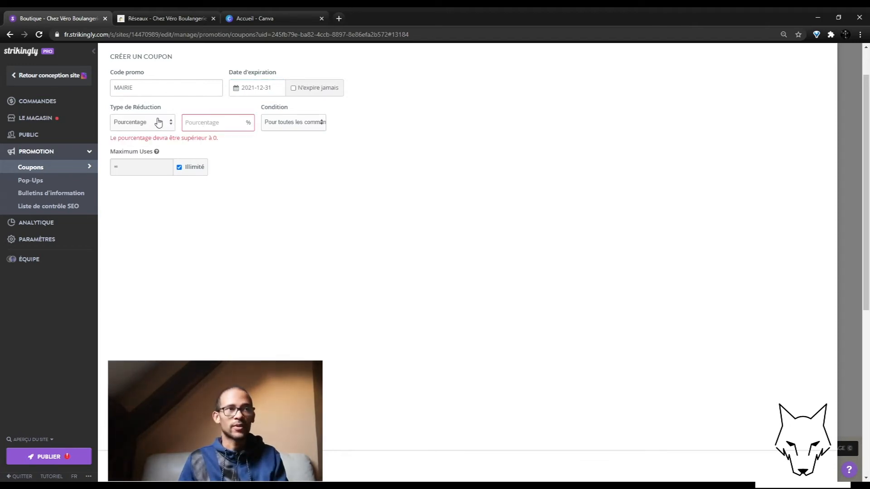
click(142, 145)
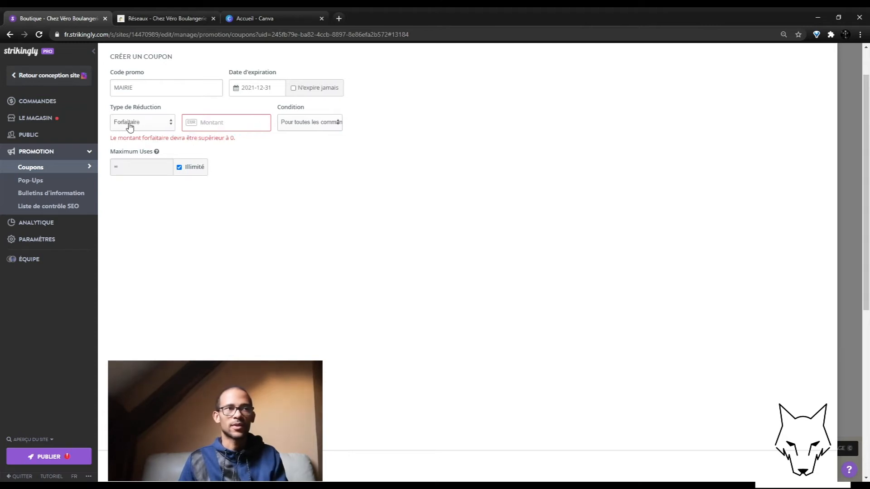
click(134, 155)
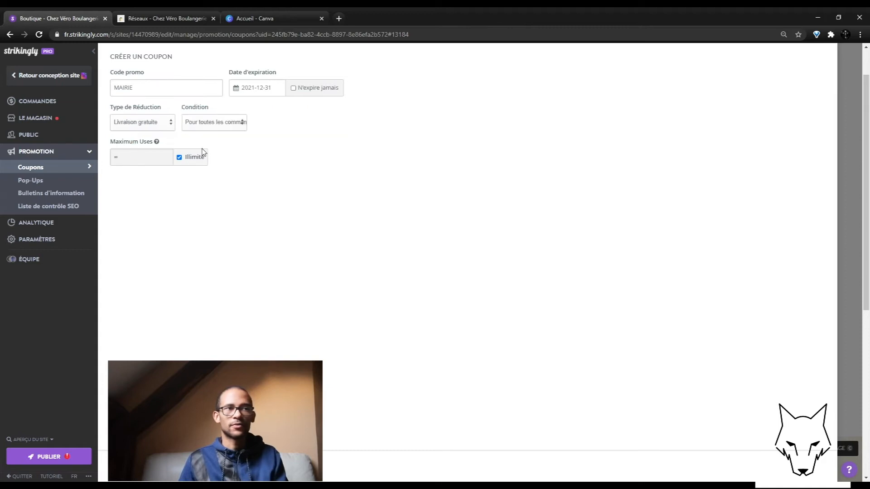
click(152, 138)
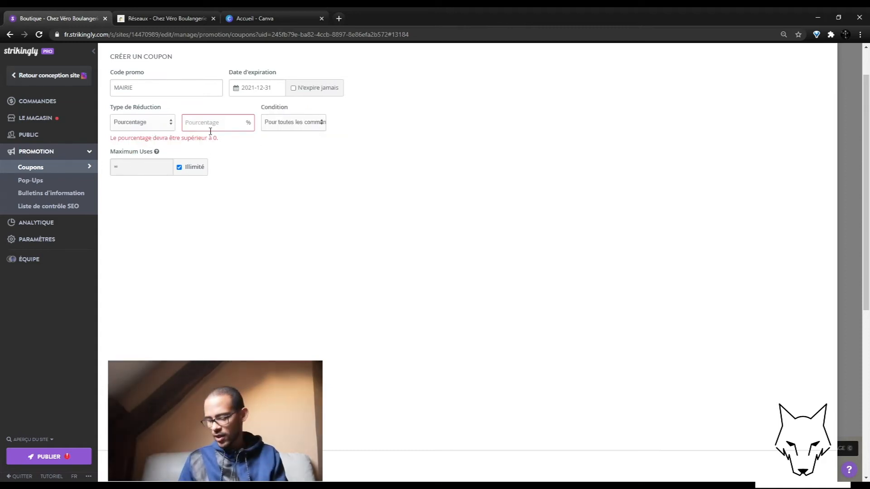
text(20)
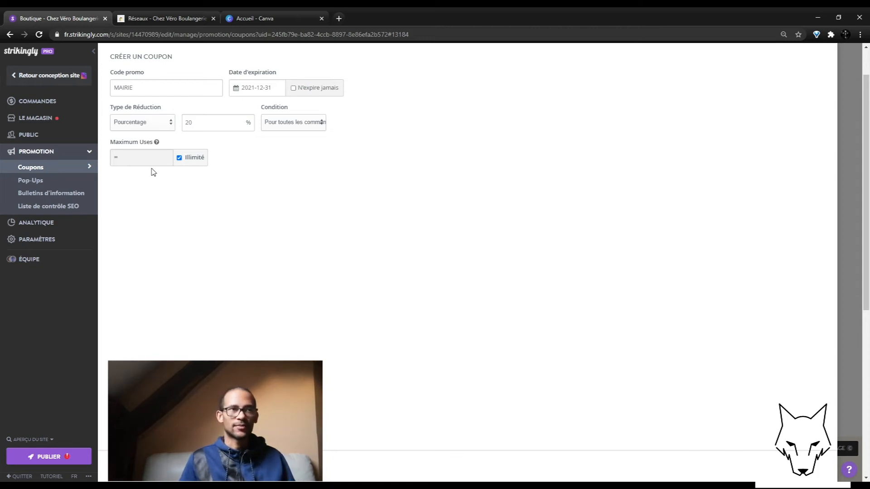
click(45, 181)
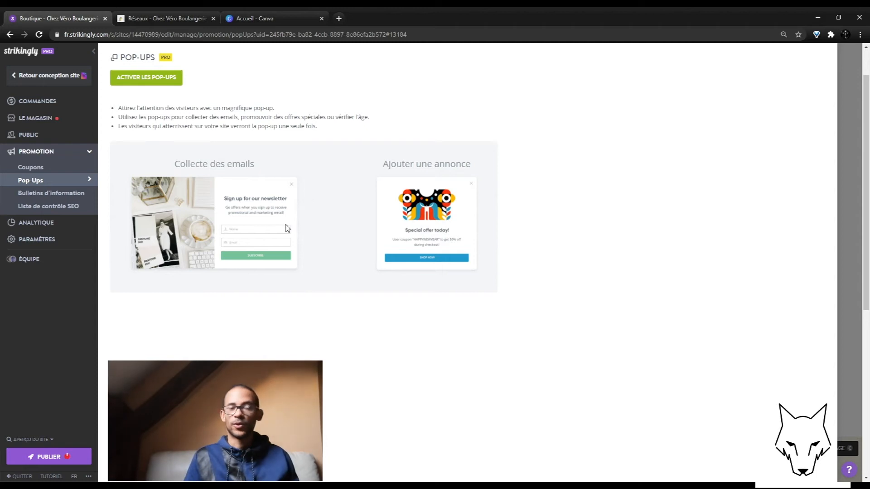
Step: Review the Newsletters page and the SEO checklist, then return to the Boutique page editor
click(68, 194)
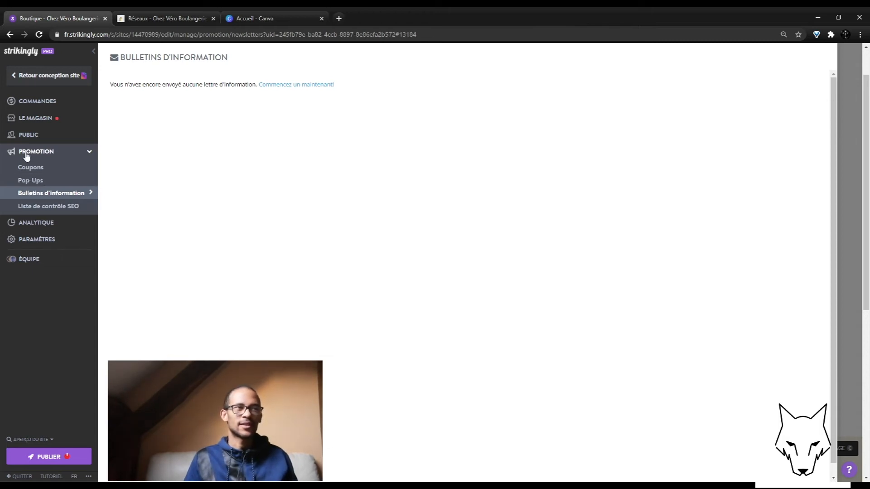
click(42, 208)
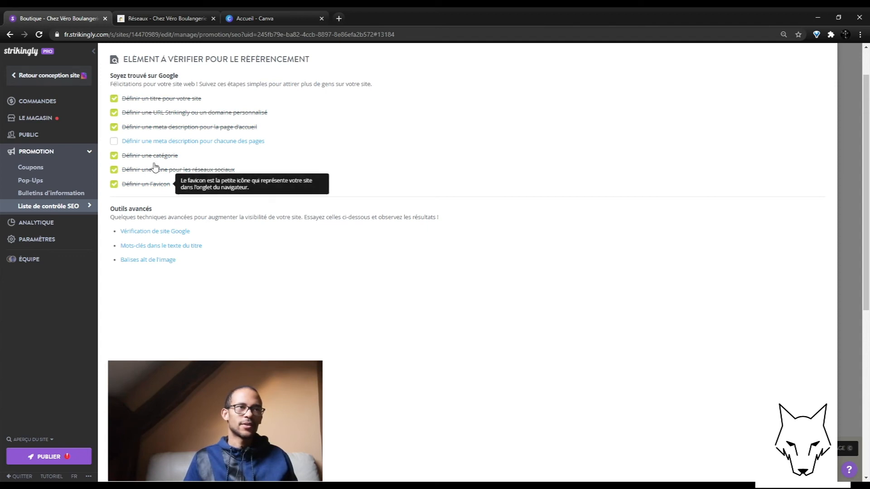
mouse_move(159, 106)
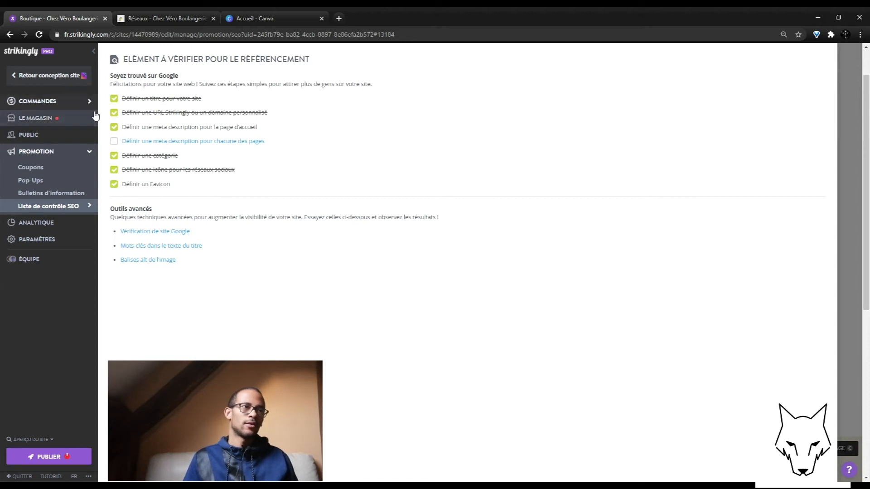
click(25, 75)
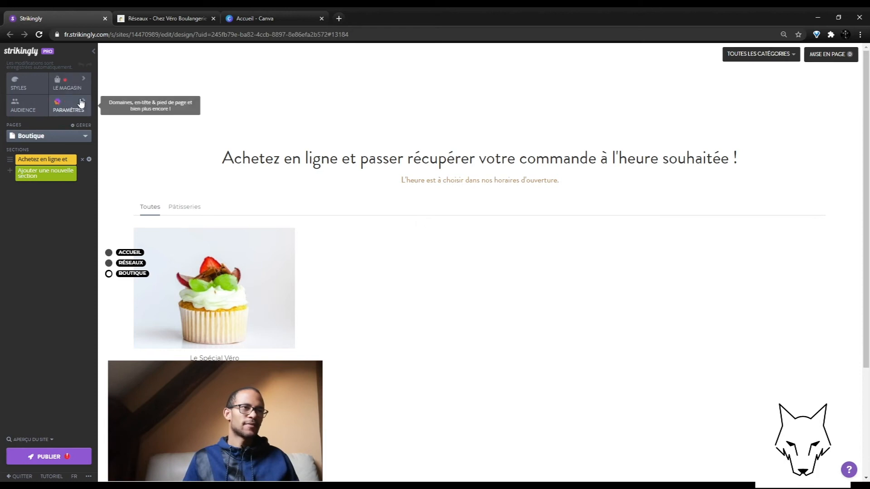
Step: Review the Boutique page's custom title tag and meta description in its SEO settings
click(86, 126)
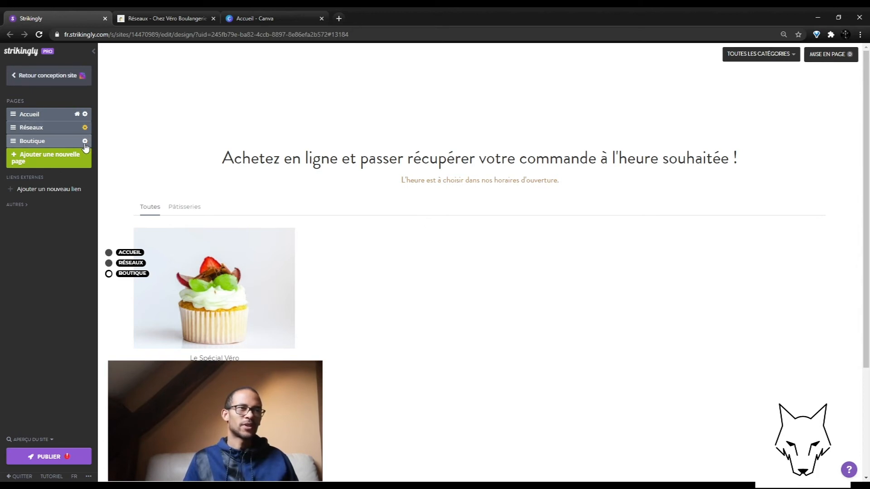
click(85, 142)
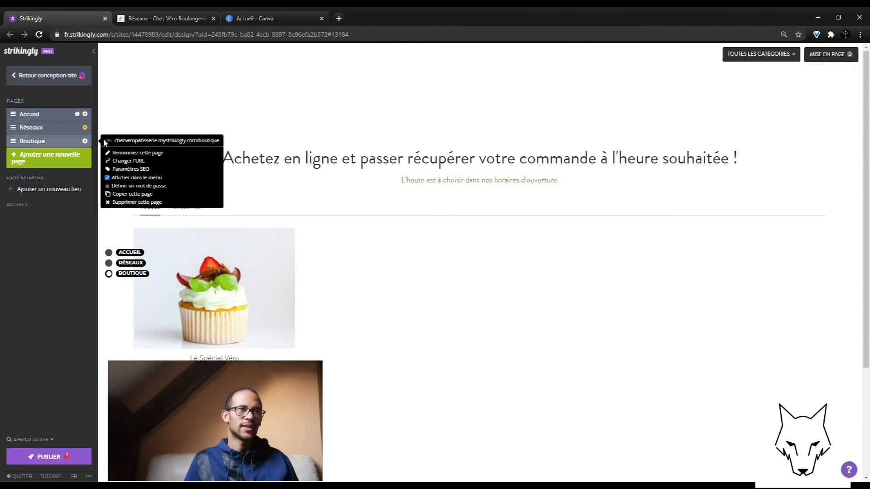
click(136, 169)
click(131, 151)
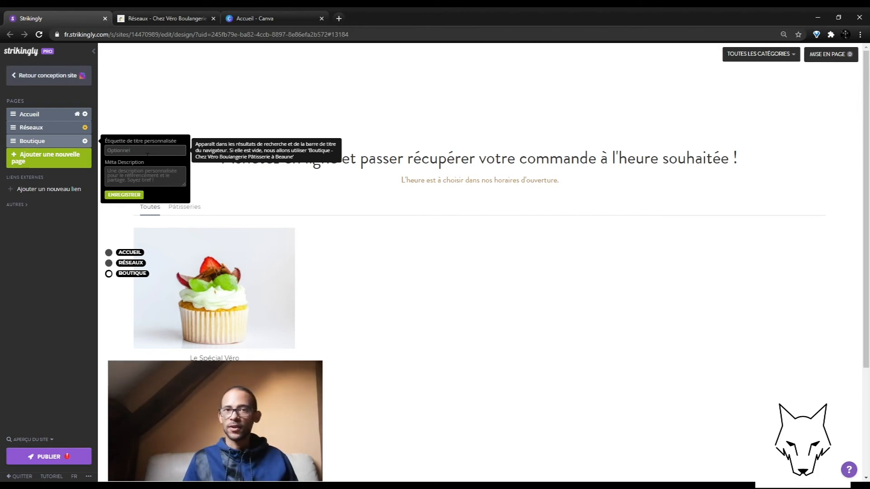
click(143, 183)
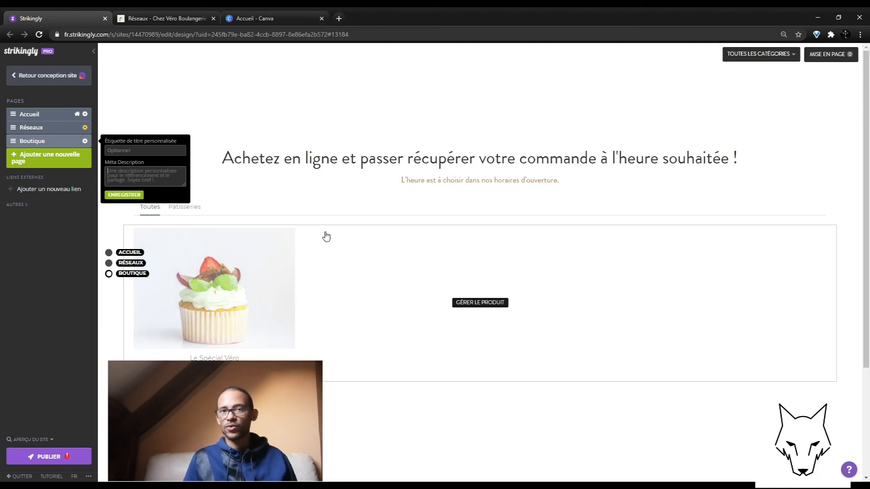
click(205, 116)
Step: Open the store's product manager and switch over to Canva
scroll(414, 227, down, 3)
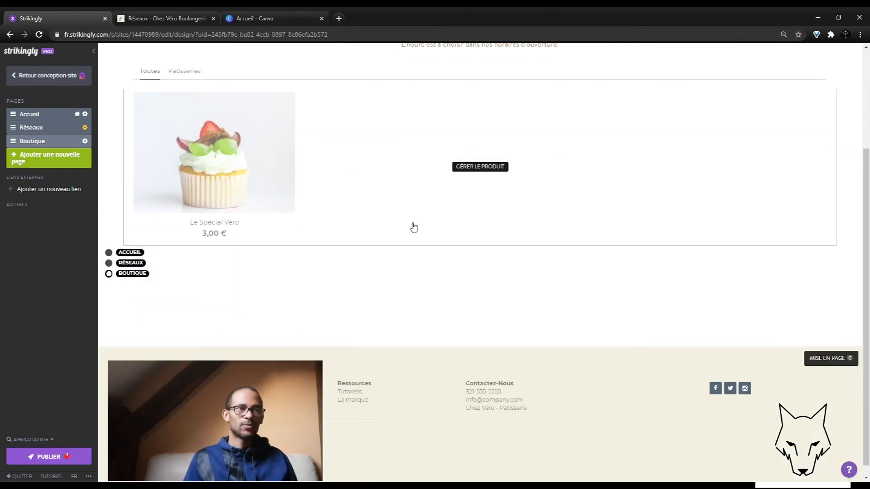
click(499, 167)
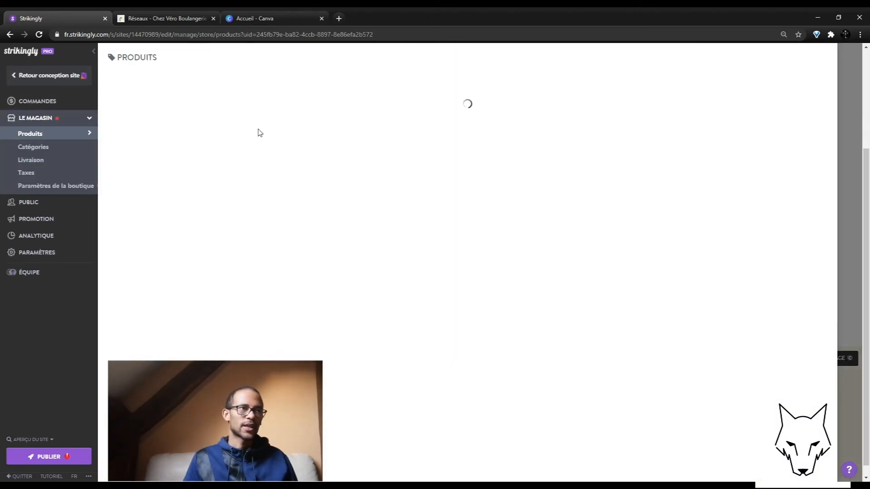
click(253, 18)
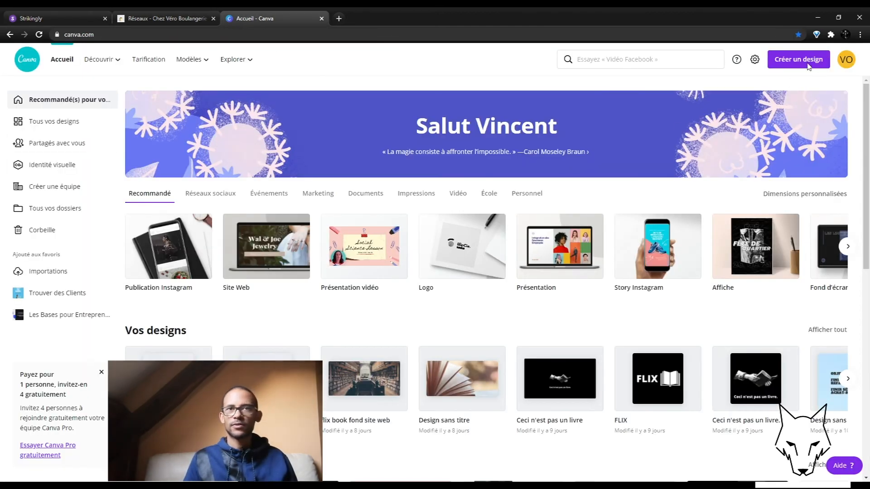
Step: Create a new Instagram post design filled with a photo from a 'baguette' stock search
click(809, 64)
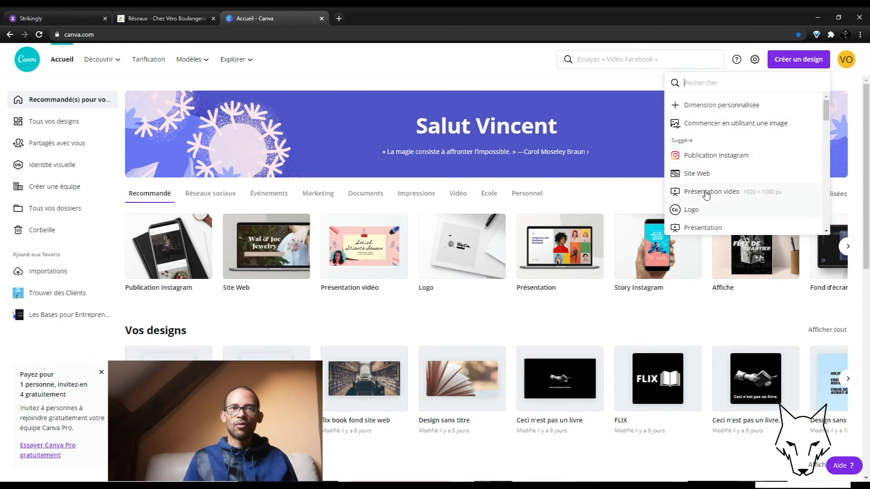
click(714, 156)
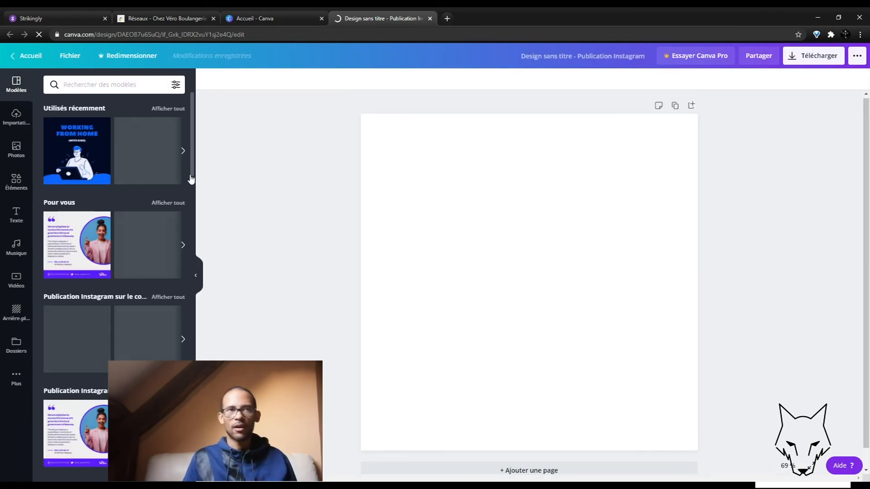
click(15, 153)
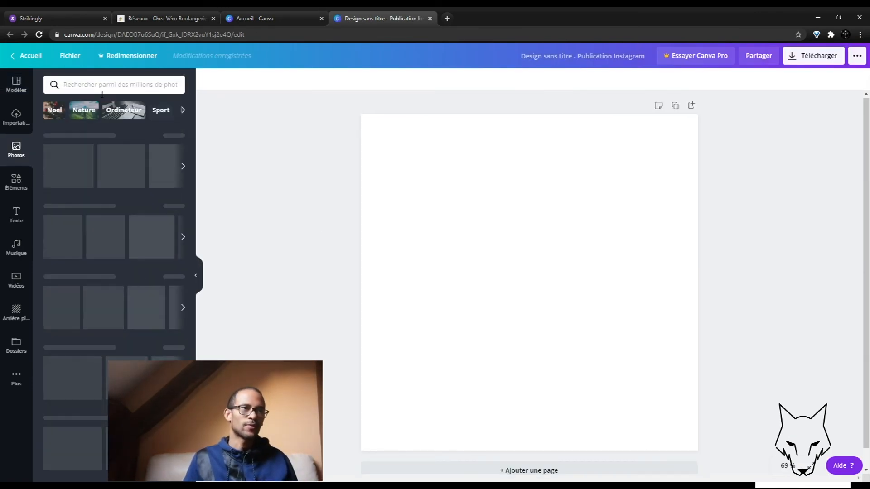
click(103, 88)
text(croiss)
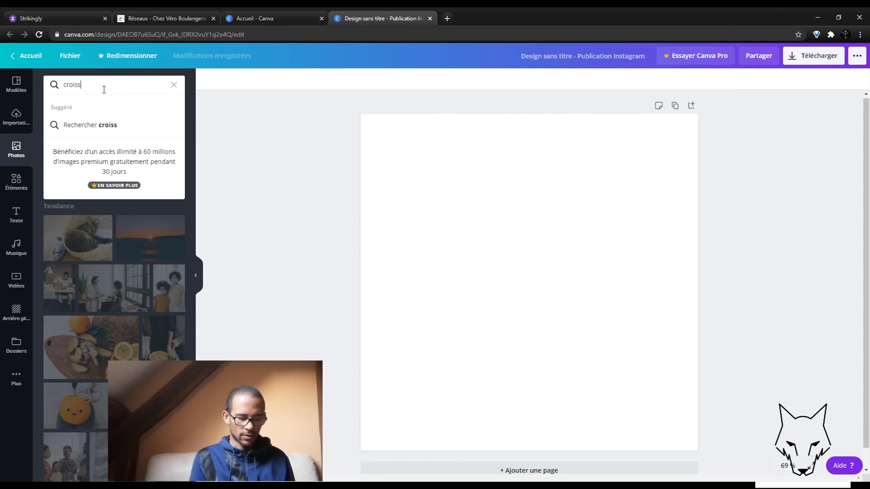
key(BackSpace)
key(BackSpace)
key(BackSpace)
key(BackSpace)
key(BackSpace)
key(BackSpace)
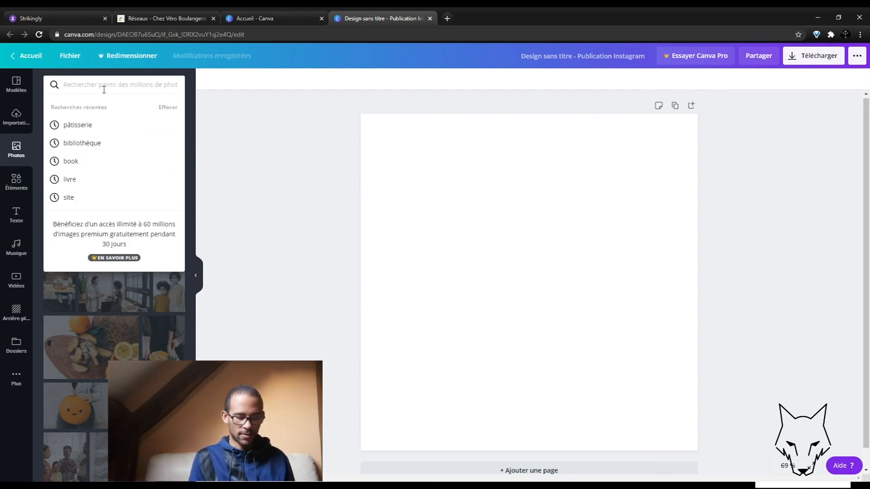
text(baguette)
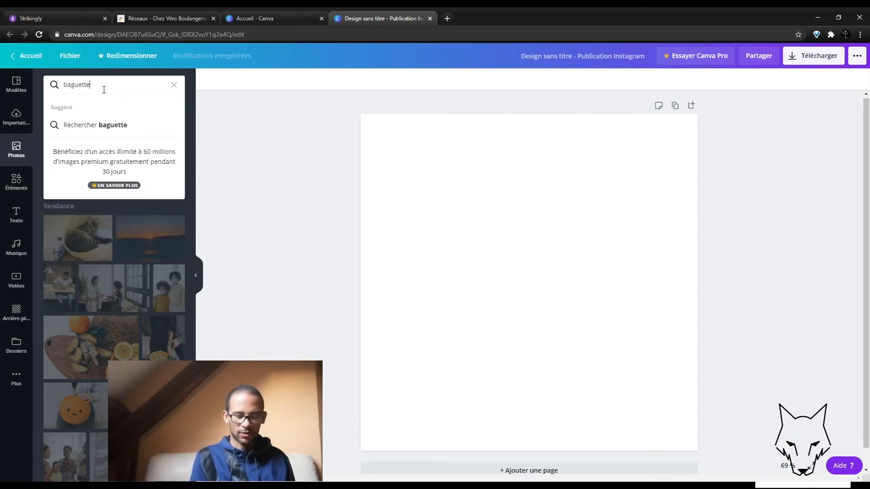
key(Return)
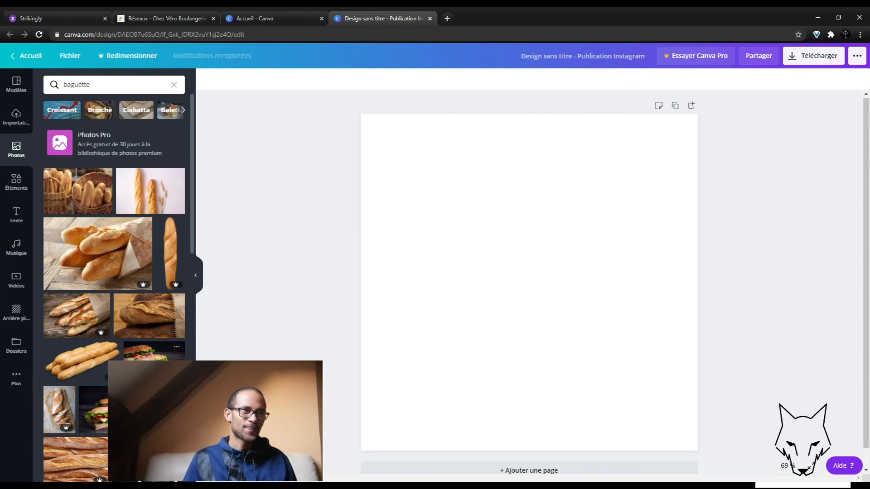
scroll(114, 290, down, 5)
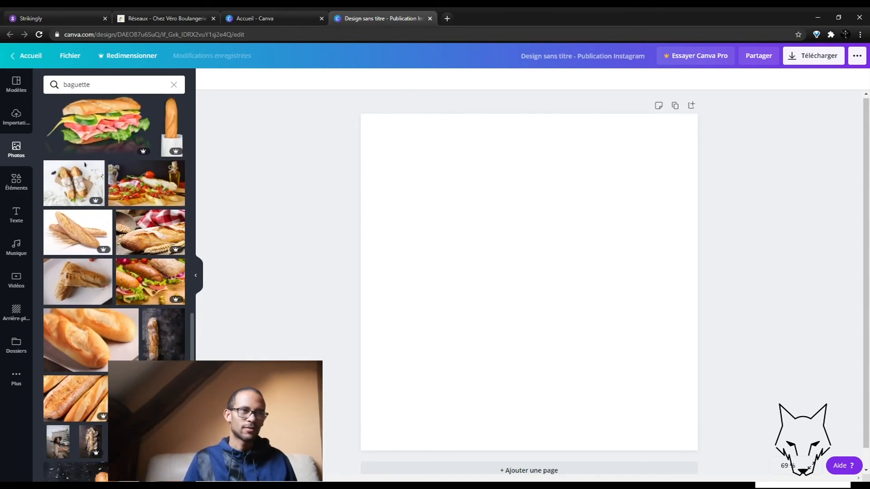
scroll(114, 289, down, 2)
drag(61, 247, 375, 242)
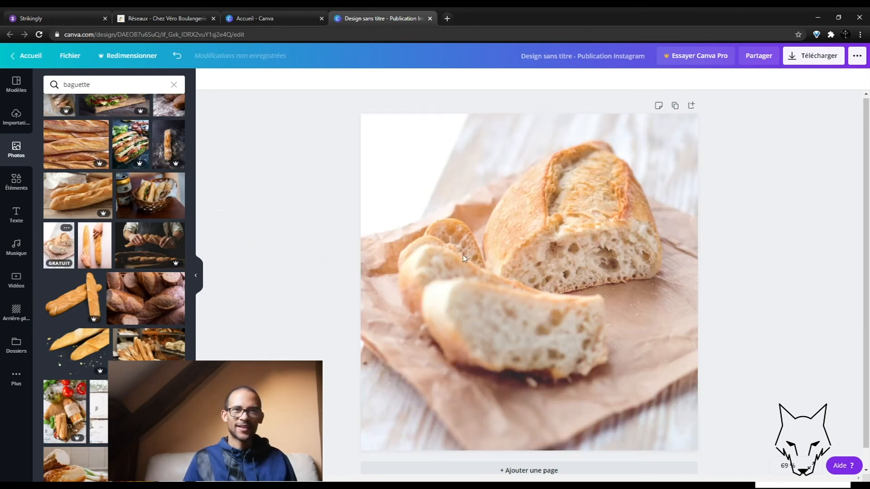
Step: Download the bread design as a JPG file
click(815, 56)
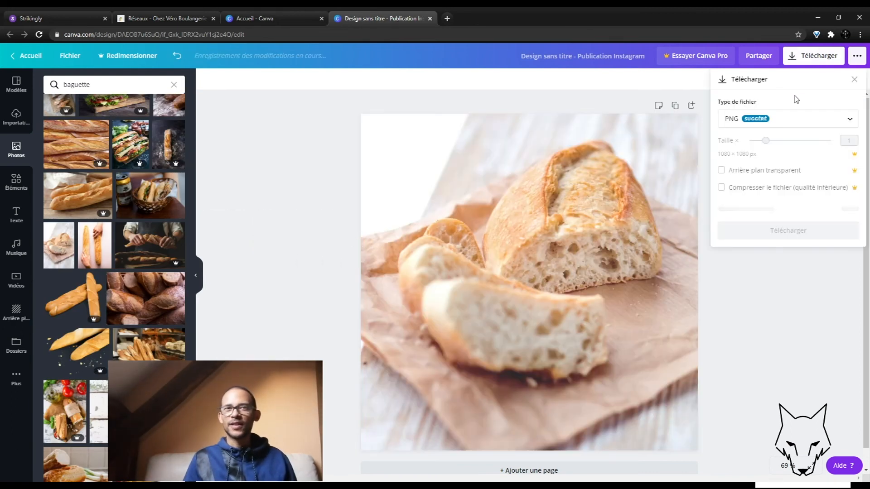
click(788, 119)
click(743, 151)
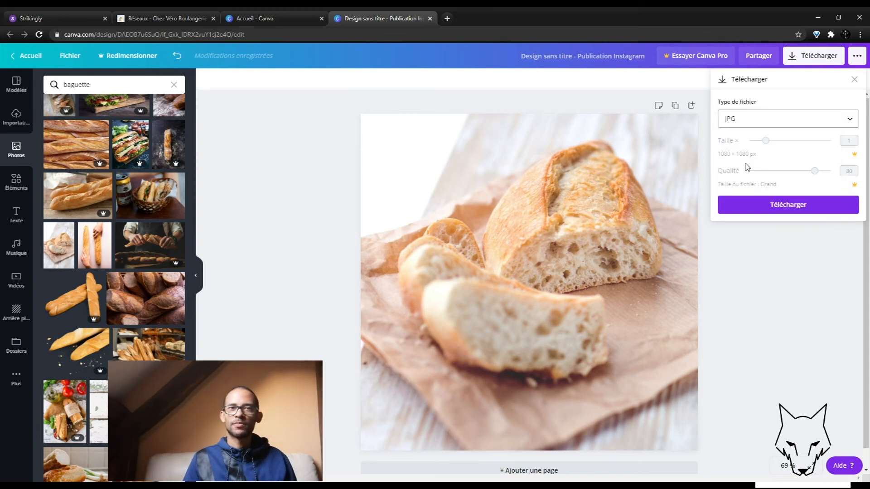
click(738, 207)
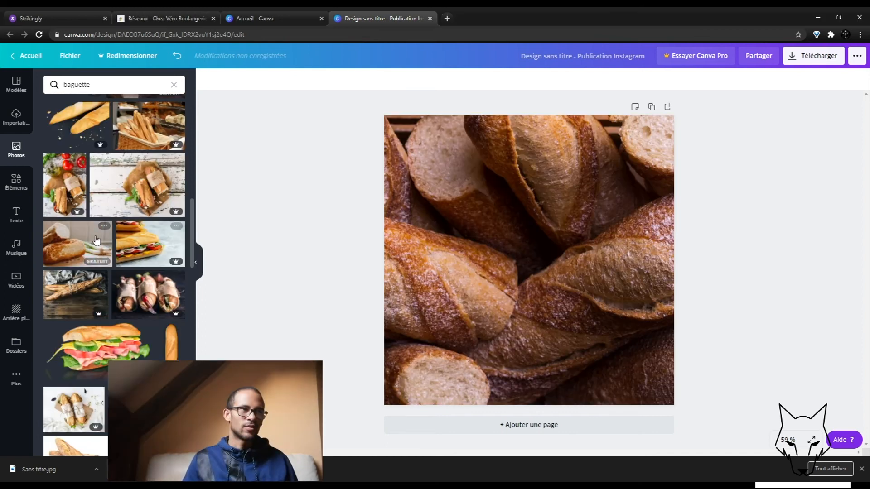
Step: Place the close-up baguettes photo on the design and download it as JPG
drag(97, 240, 402, 222)
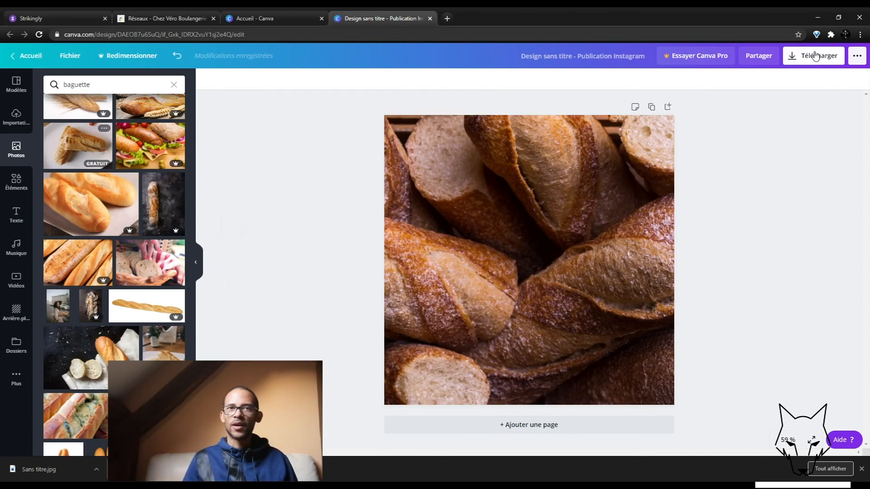
click(814, 55)
click(760, 120)
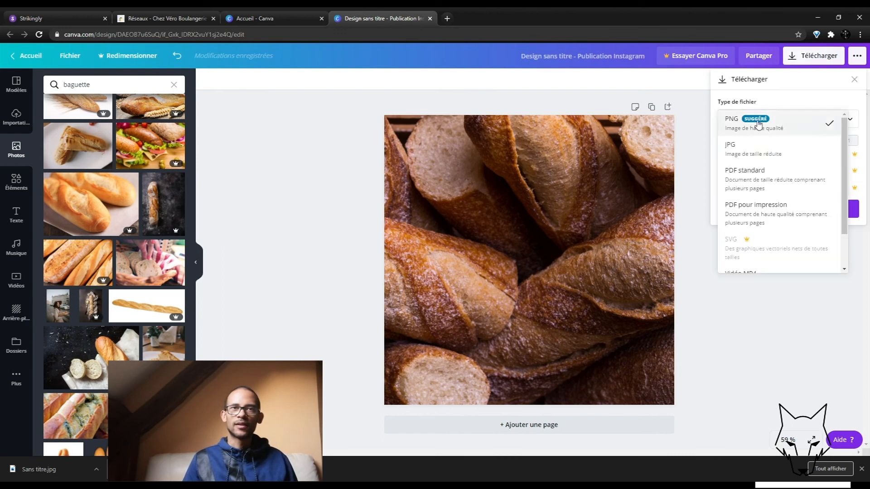
click(741, 147)
click(744, 206)
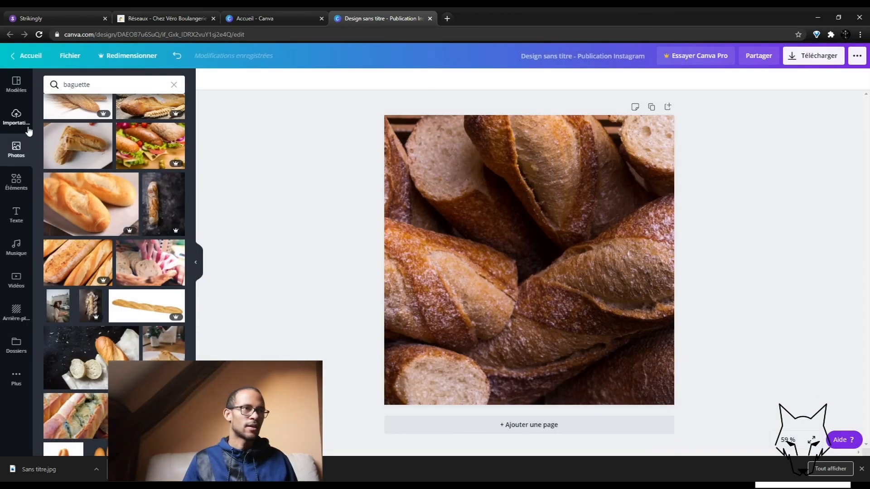
Step: Replace the image with a strawberry tart photo from a 'tarte' search, then return to Strikingly
click(95, 93)
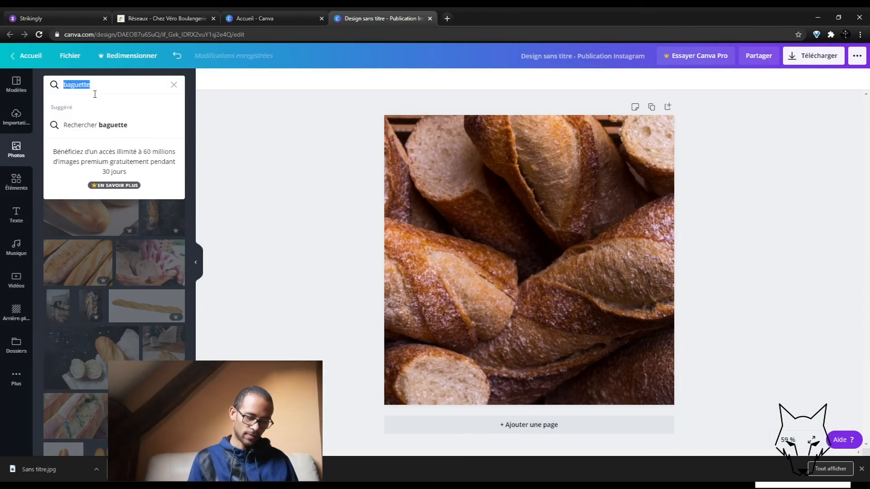
text(tarte)
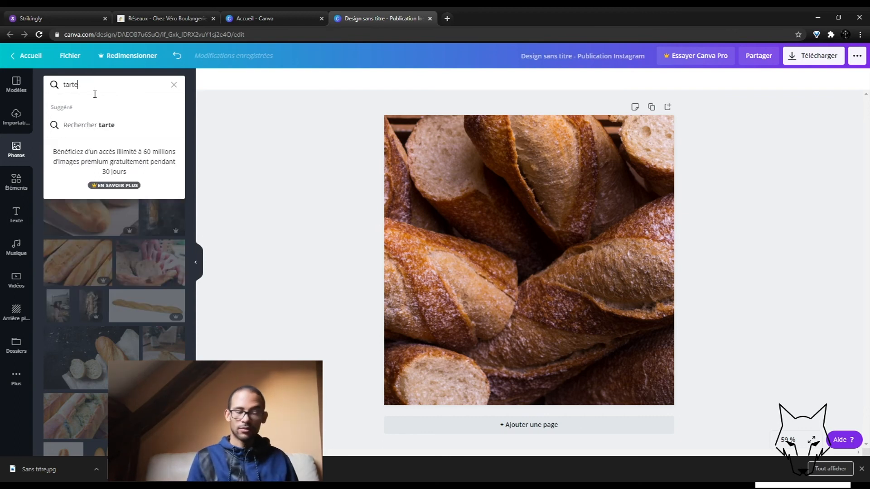
key(Return)
drag(173, 302, 408, 290)
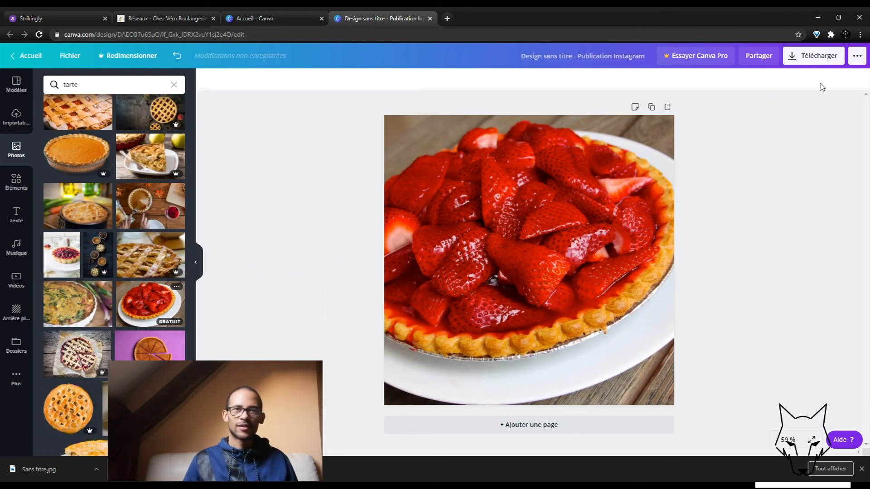
click(813, 64)
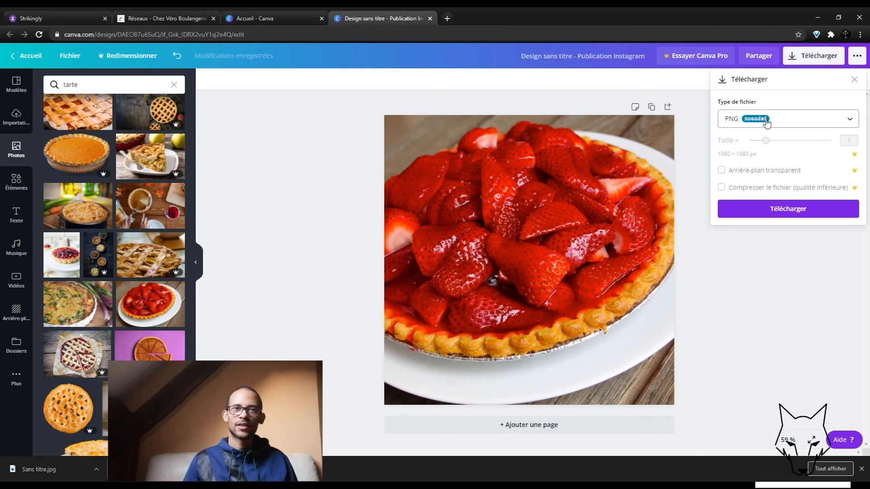
click(52, 18)
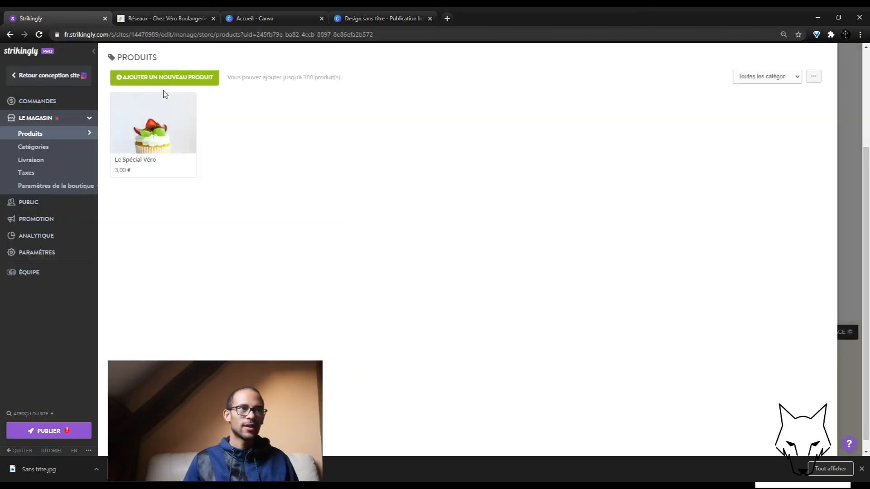
Step: Start a new product with the sliced-bread photo, price 1.2 and the Boulangerie category
click(175, 77)
click(185, 136)
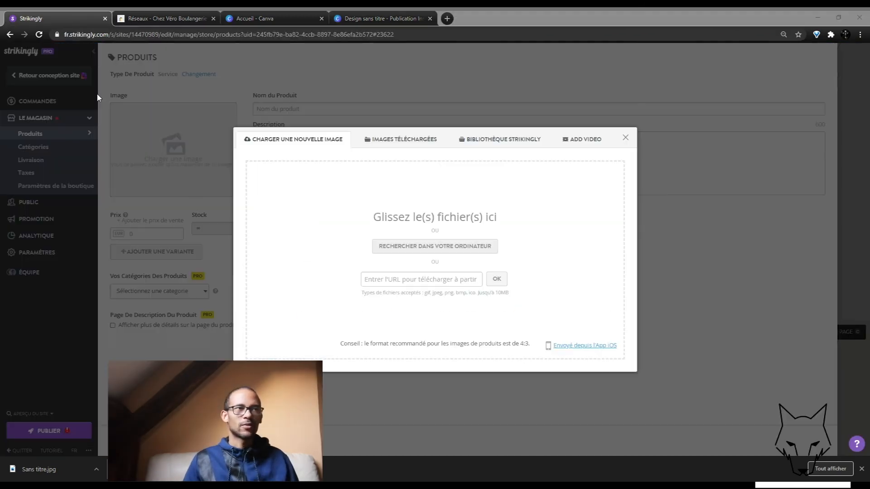
click(645, 442)
click(156, 239)
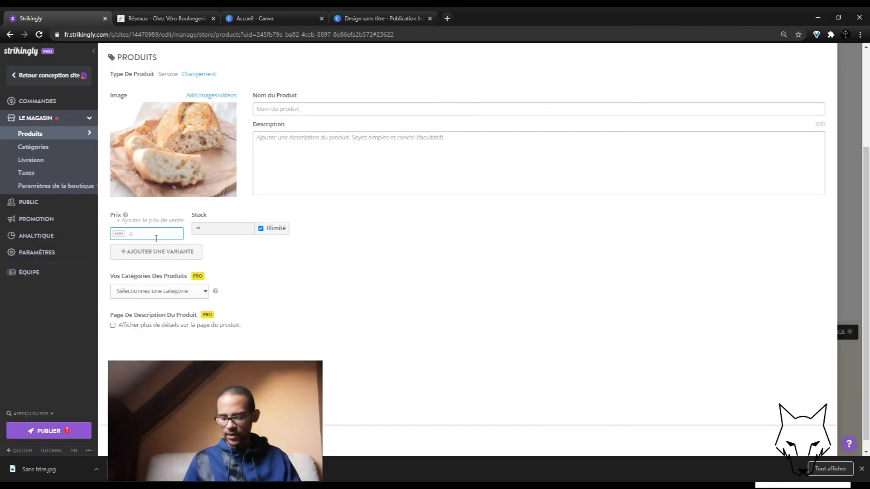
text(1.2)
click(193, 254)
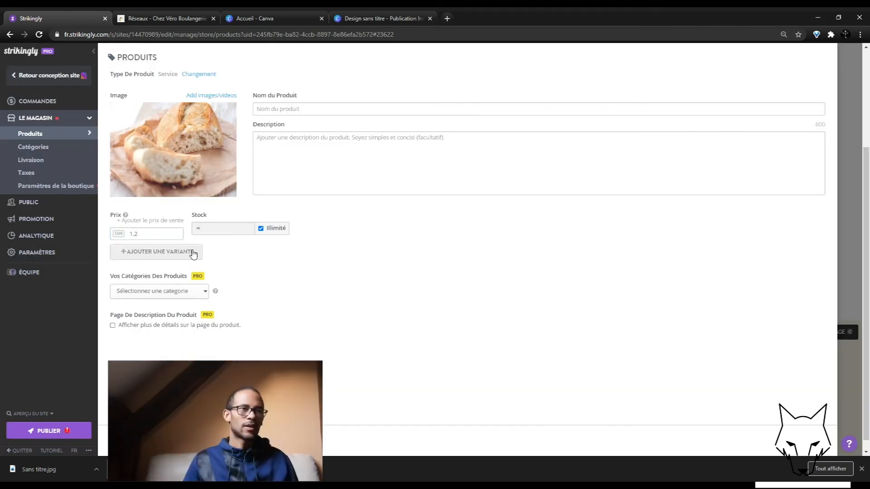
click(179, 291)
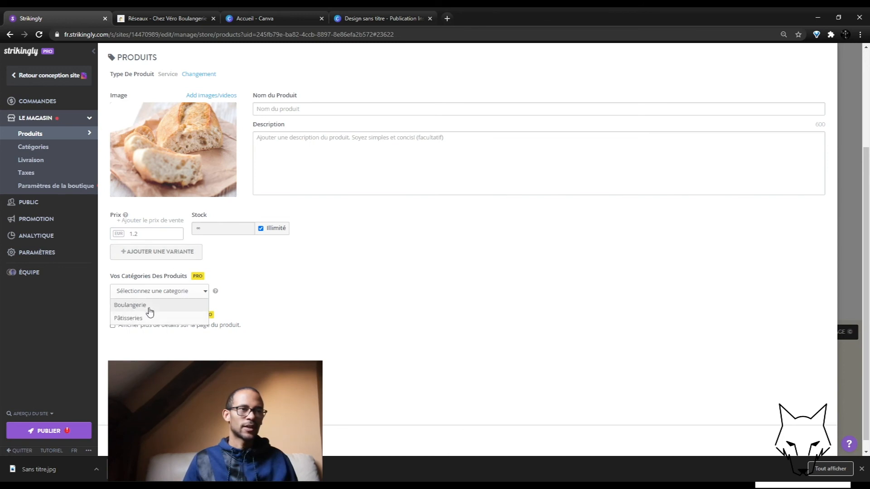
click(150, 309)
Step: Name the product 'Pain de campagne' and save it
click(296, 110)
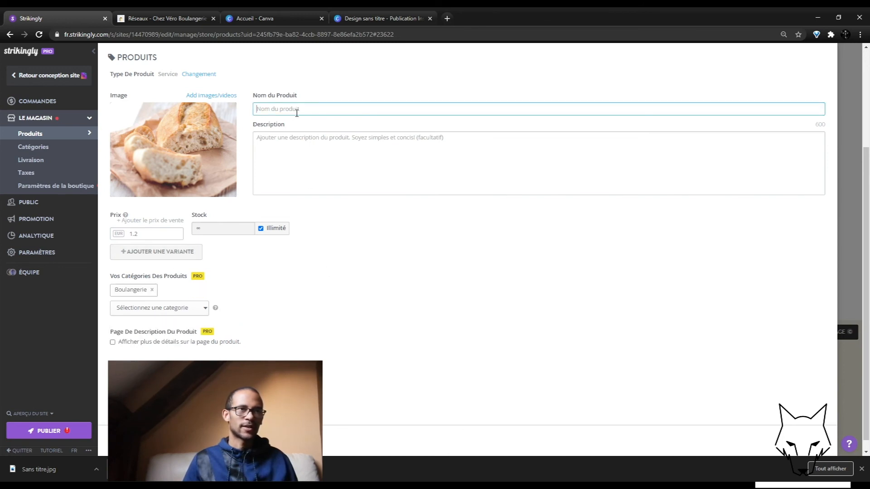
text(pain de campagne)
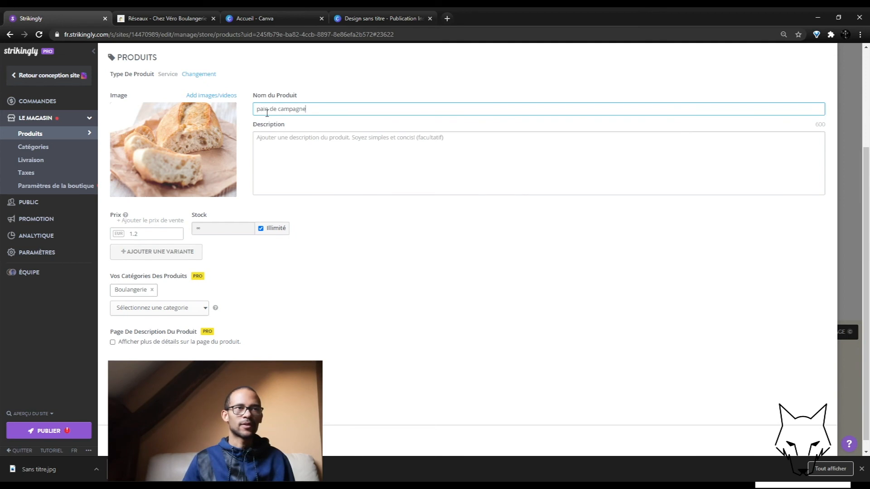
key(BackSpace)
text(P)
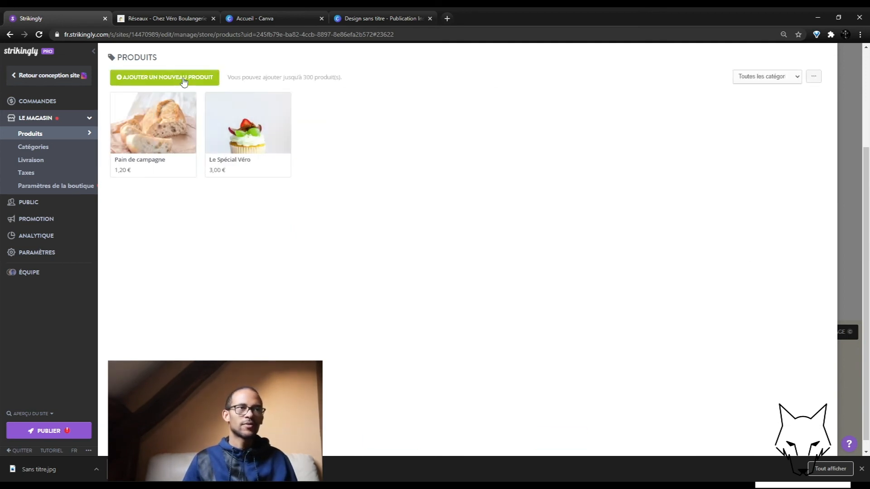
click(186, 81)
Step: Enter 'Baguette Tradition' with the baguettes photo at 0.95, save, and begin a blank product
click(196, 153)
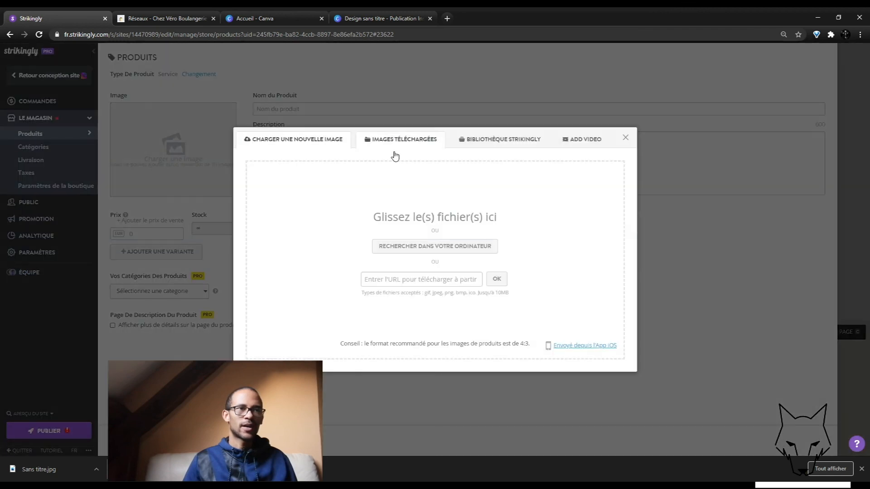
click(656, 438)
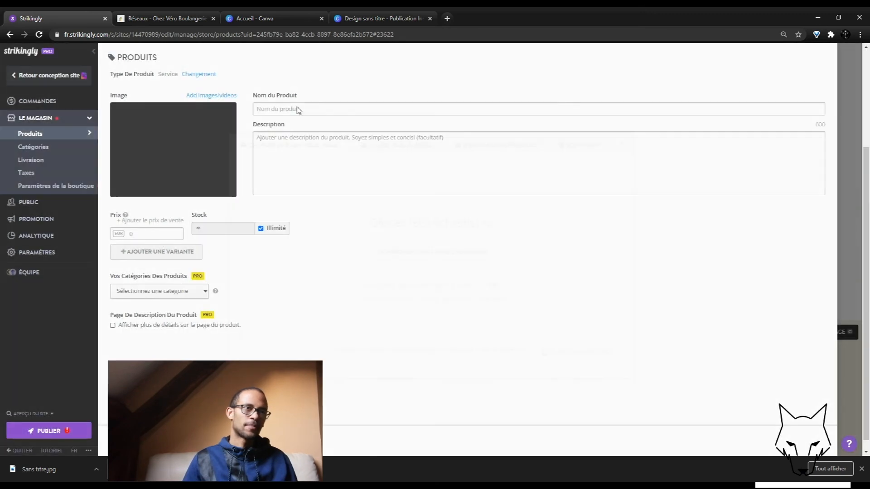
click(298, 110)
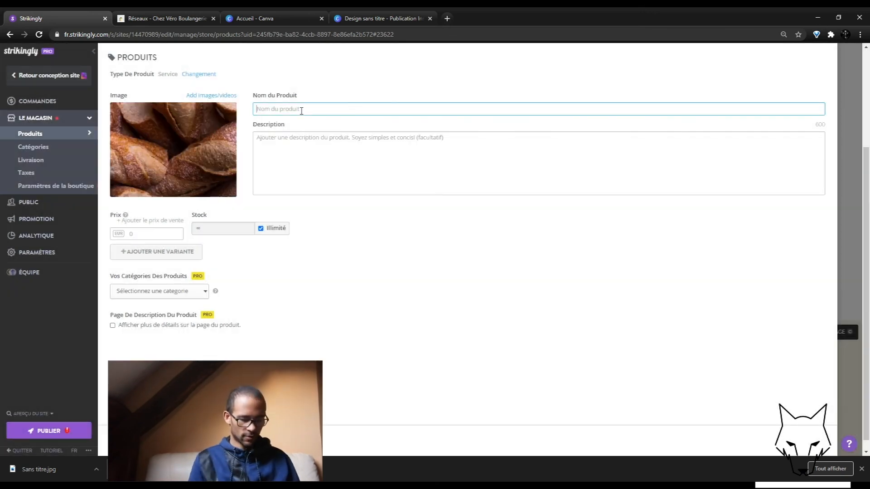
text(Baguette Tradition)
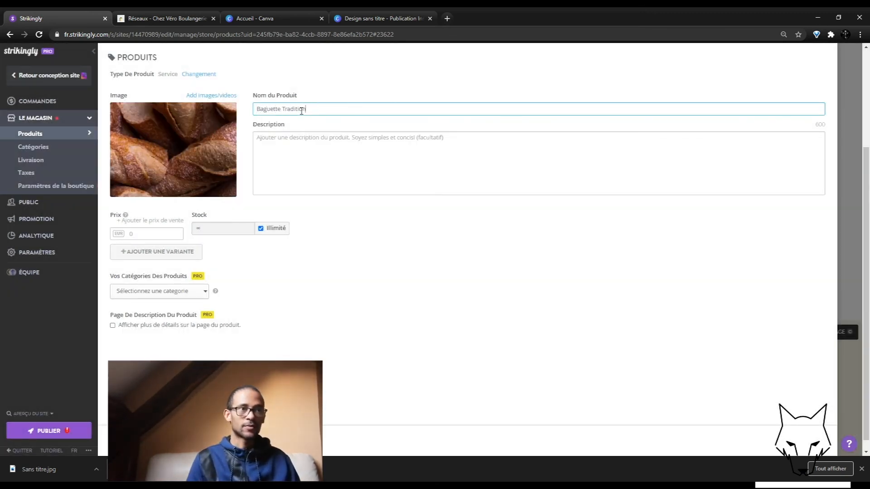
click(164, 236)
text(5)
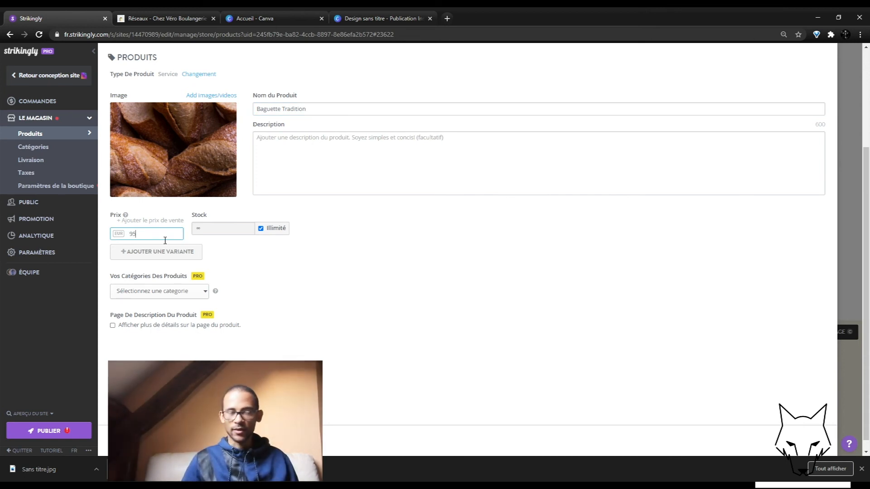
key(BackSpace)
text(0,)
click(381, 201)
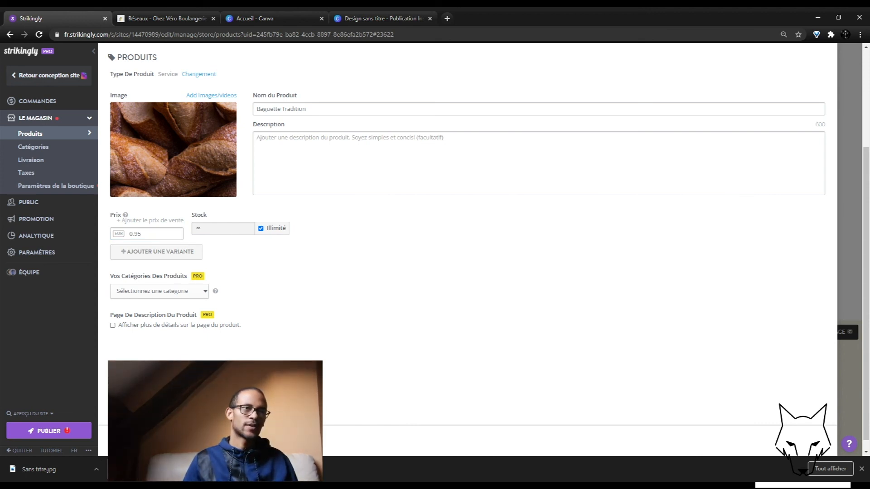
click(192, 78)
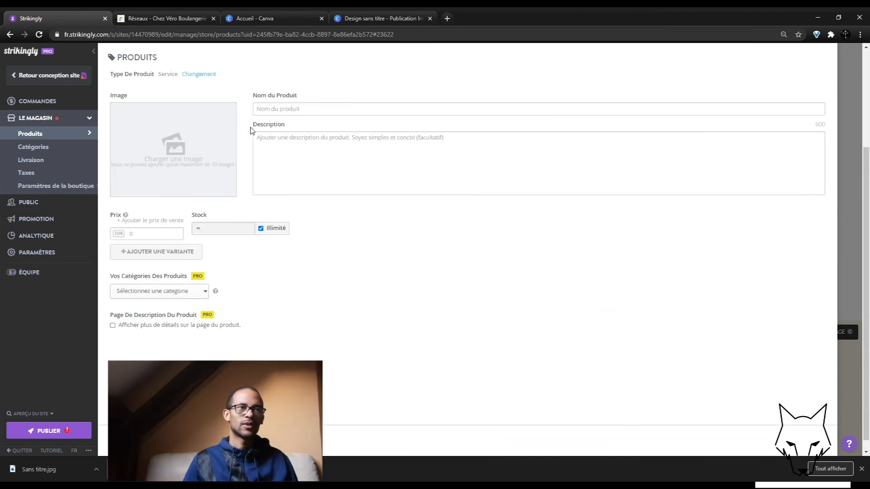
Step: Give the new product the strawberry tart photo, Pâtisseries category and name 'Tartelette à la fraise'
click(184, 140)
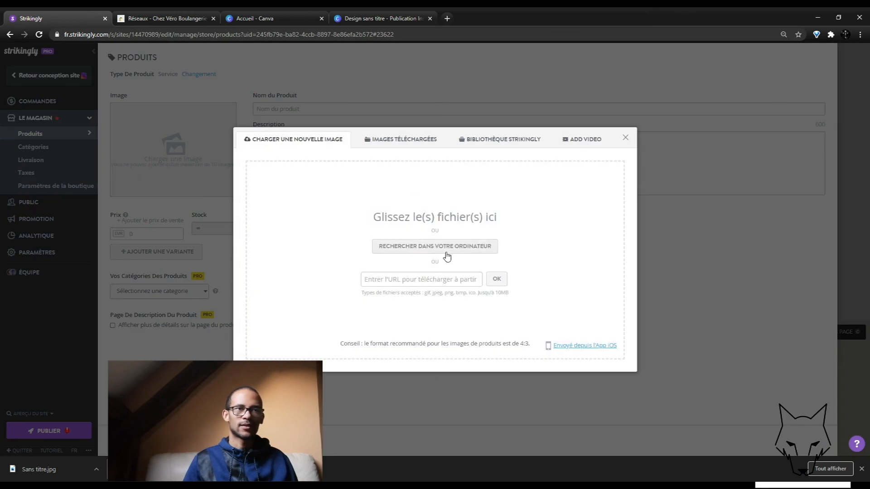
click(434, 246)
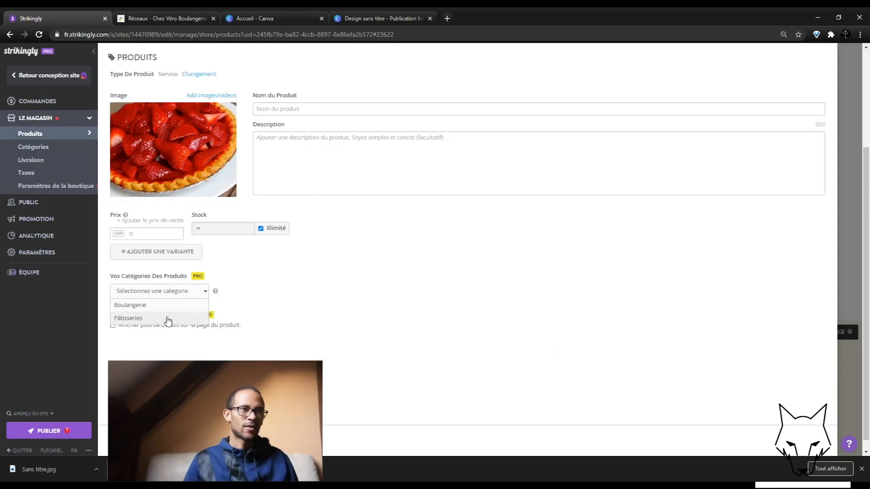
click(167, 319)
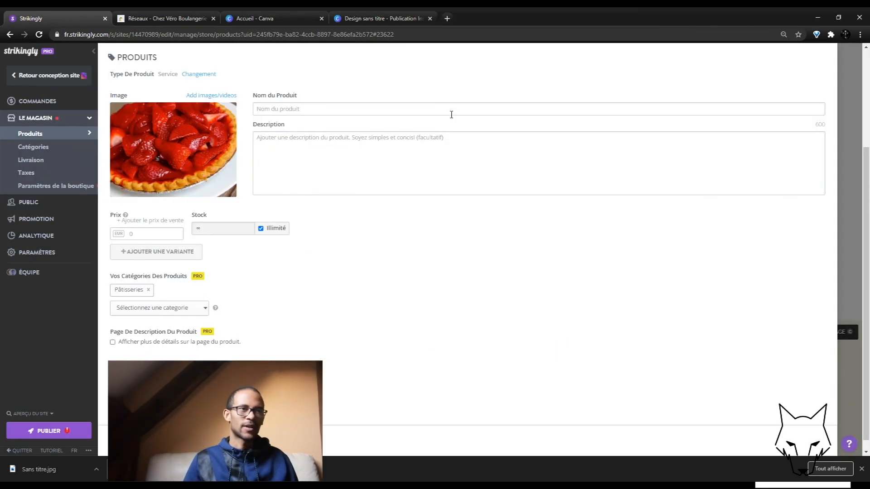
click(359, 114)
text(Tartel)
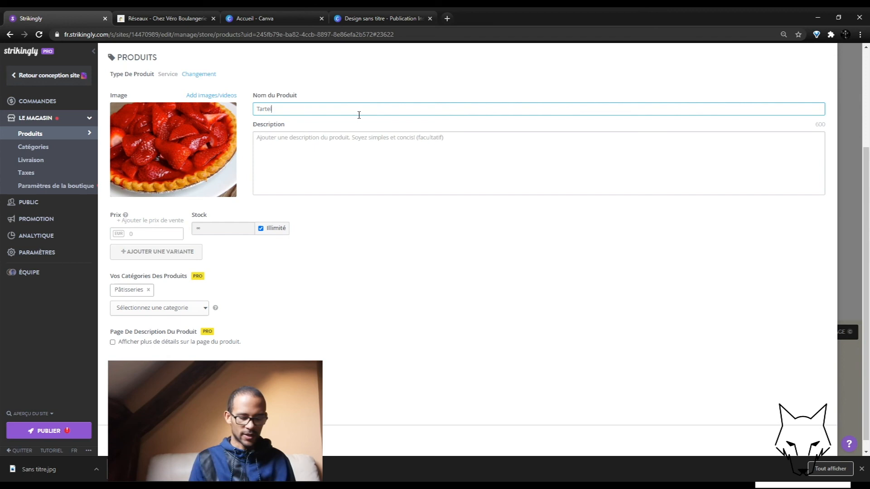
text(ette à la fra)
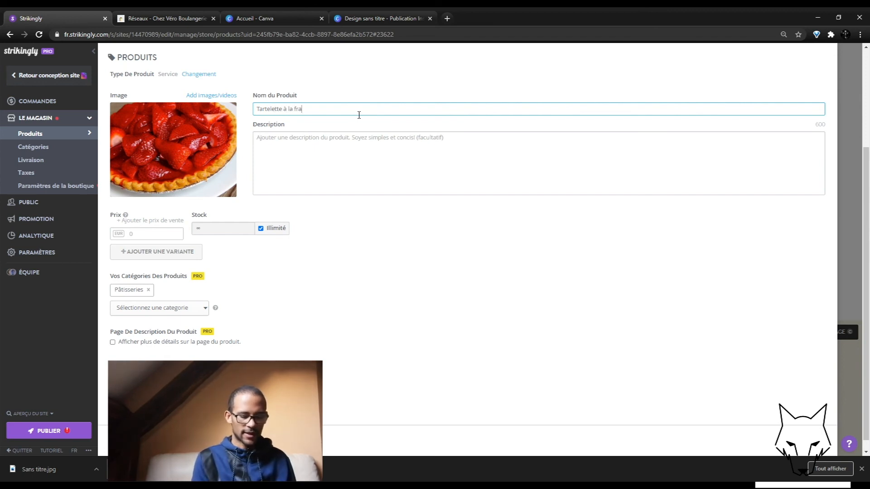
text(ise)
click(436, 317)
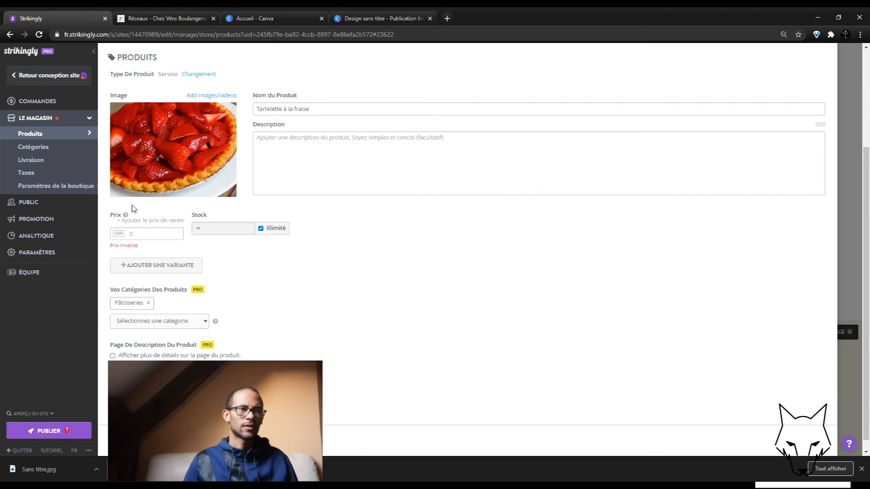
Step: Reopen product management and set the tartelette's price to 2 €
mouse_move(153, 132)
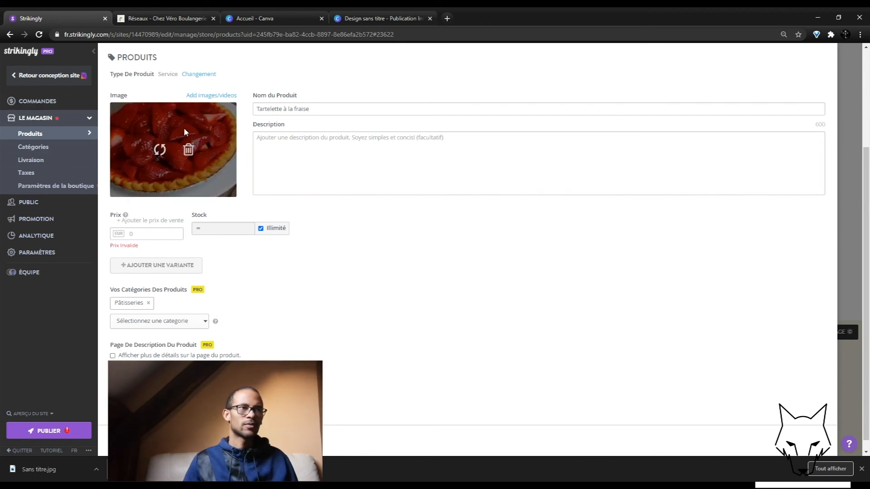
click(849, 62)
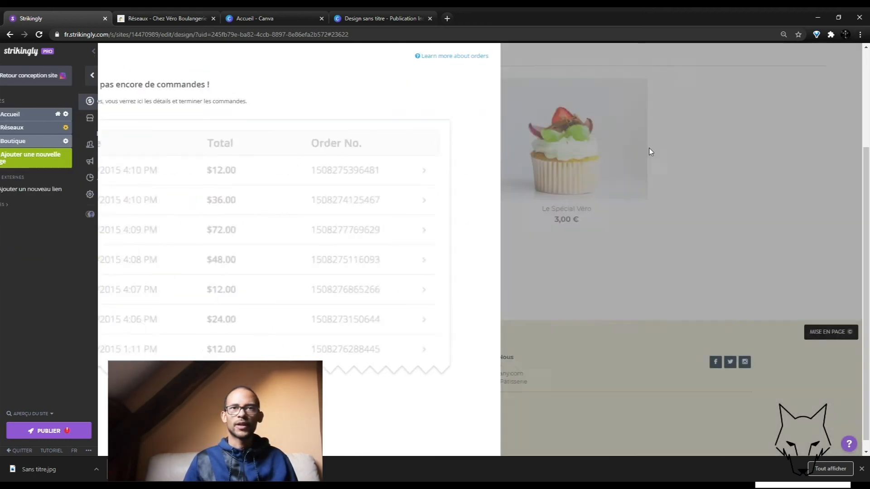
scroll(535, 368, up, 2)
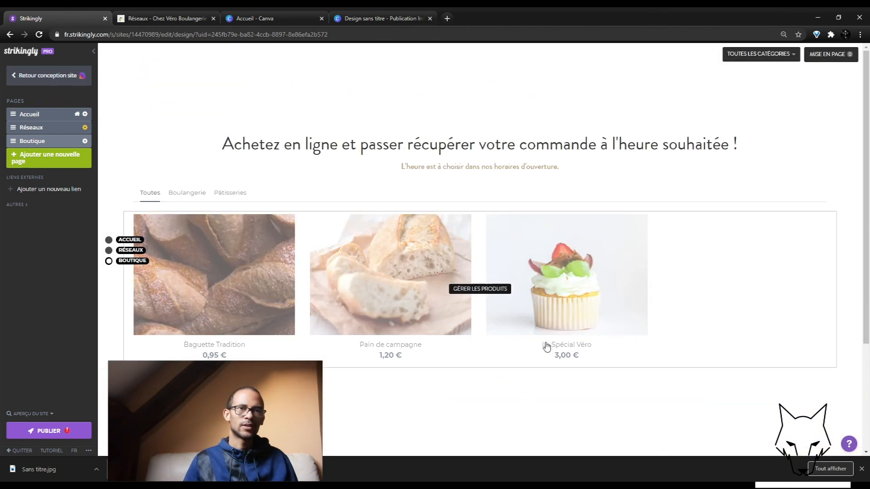
click(480, 289)
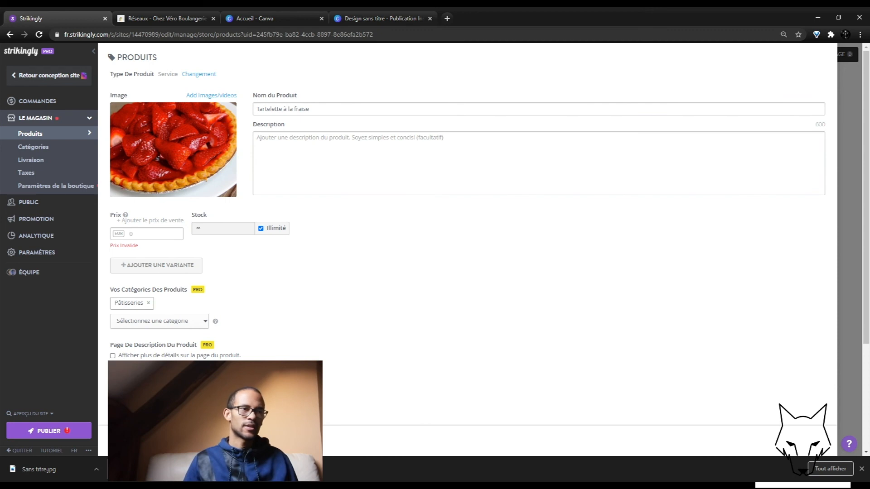
click(144, 236)
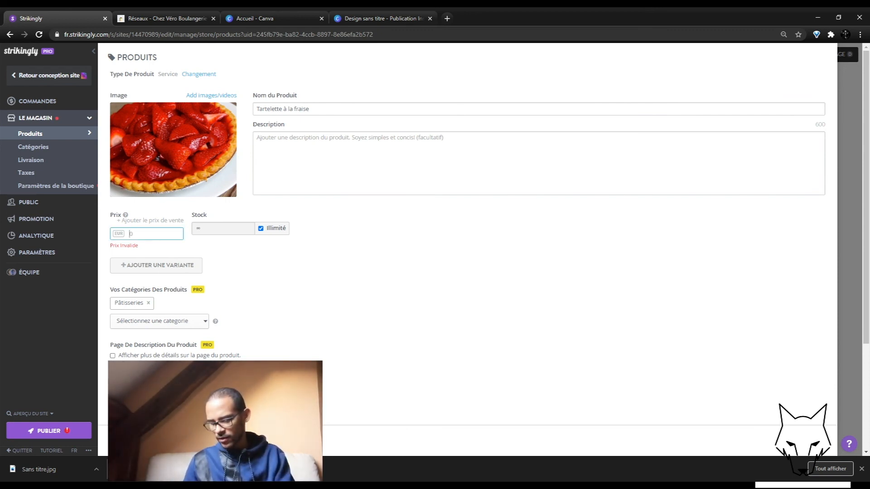
text(2)
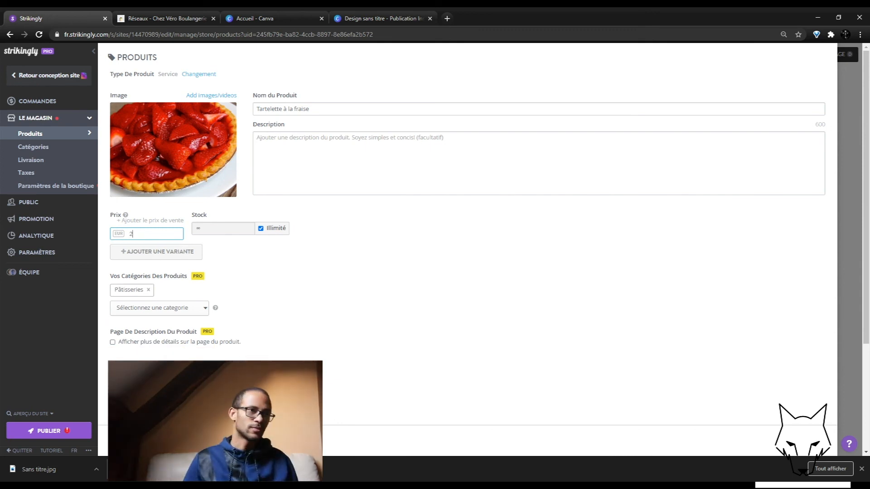
click(136, 440)
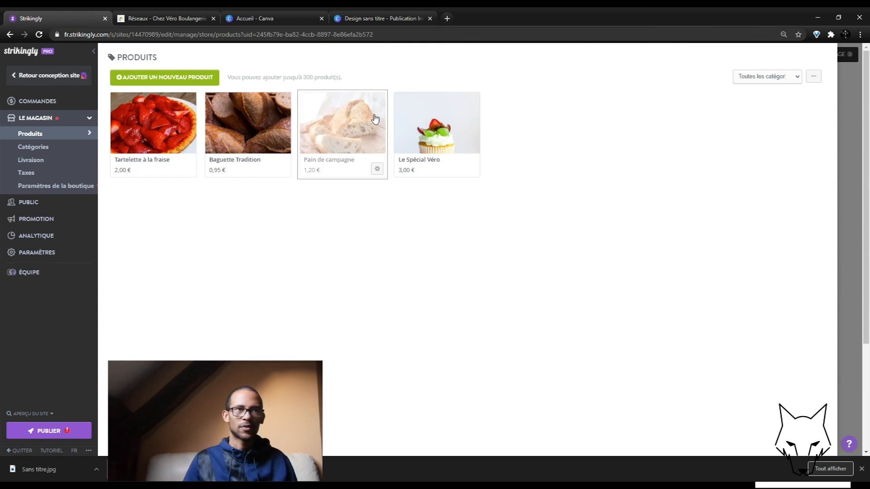
click(355, 118)
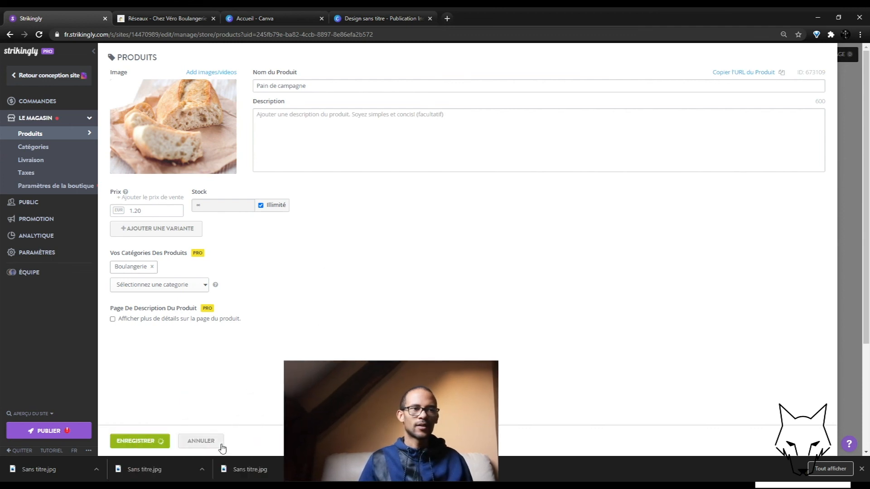
Step: Leave Pain de campagne as is, file Baguette Tradition under Boulangerie, and return to the Boutique page
click(216, 447)
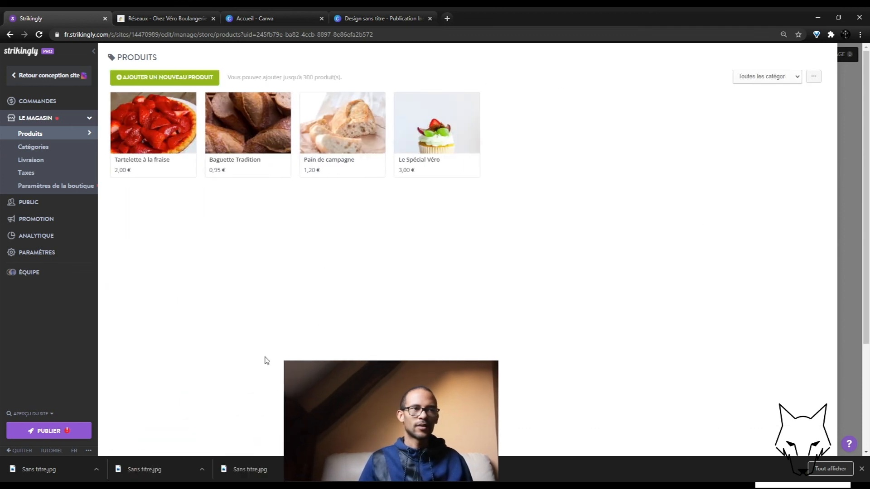
click(266, 137)
click(169, 278)
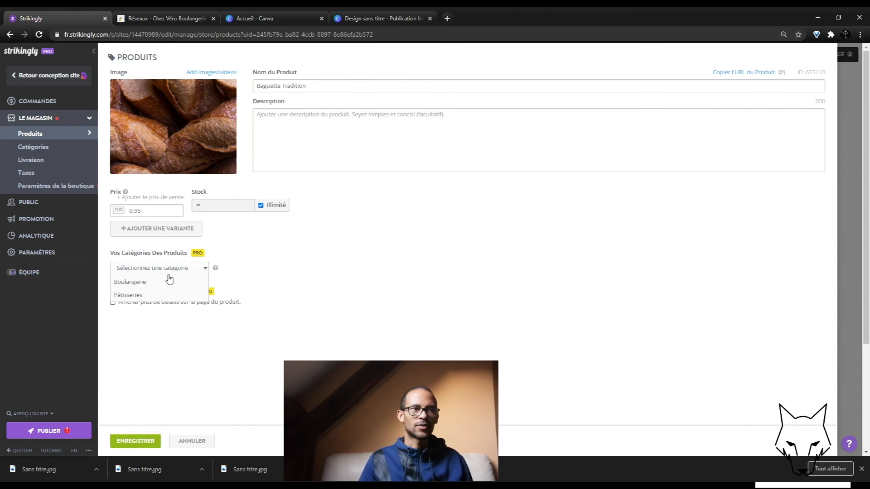
click(167, 283)
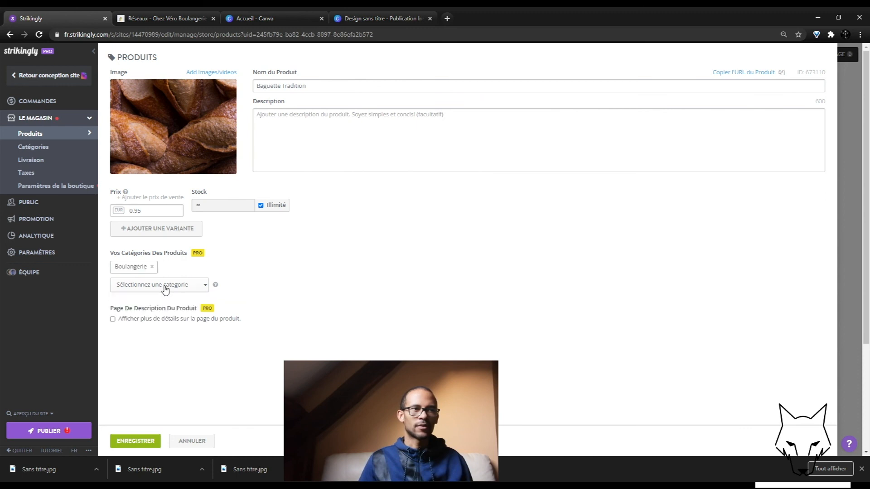
click(145, 441)
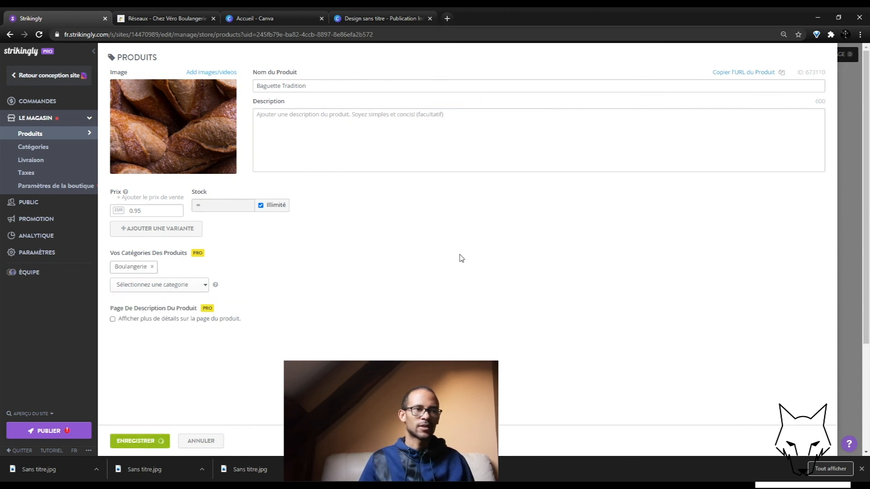
click(849, 115)
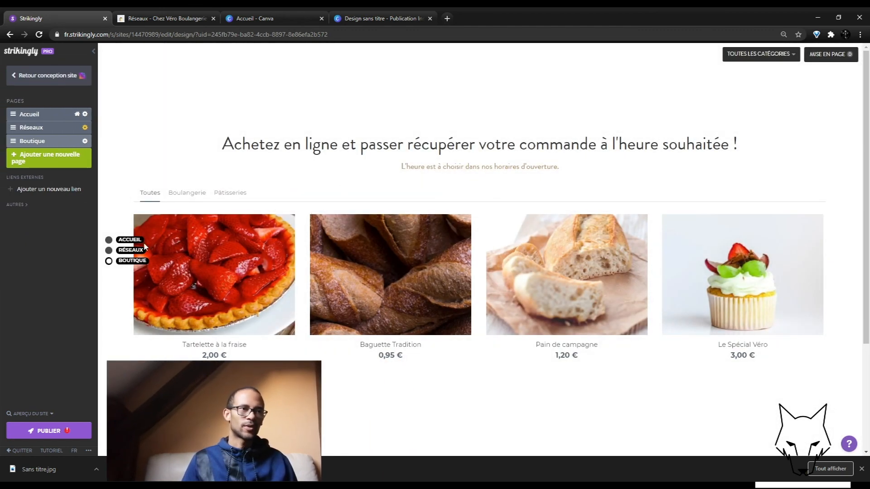
Step: Lay out the Boutique products four across, then publish the site past the payment-gateway warning
click(832, 53)
click(832, 53)
click(833, 54)
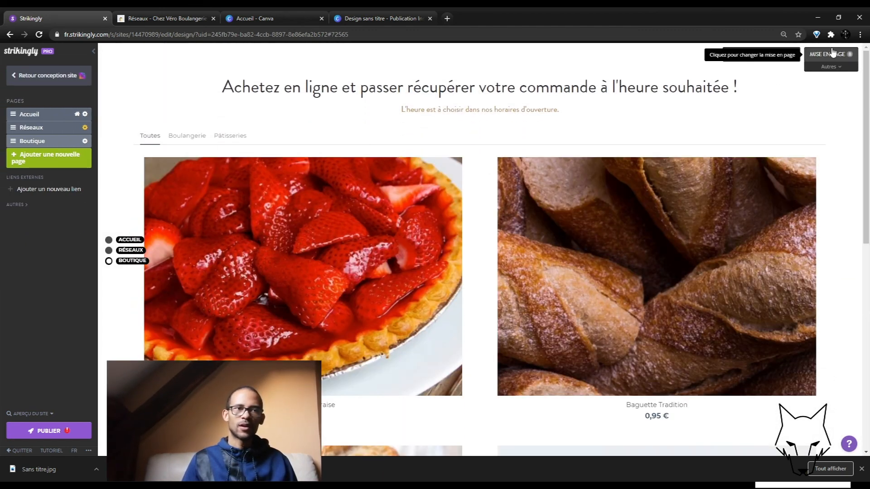
click(832, 54)
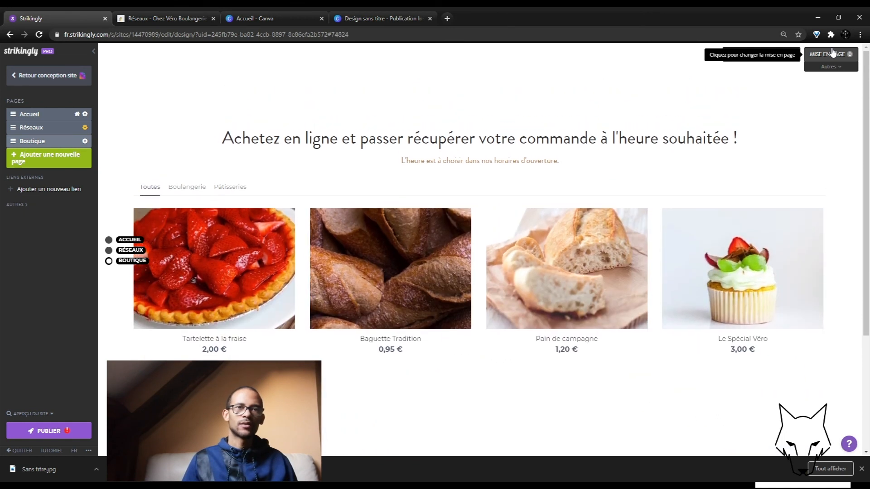
click(67, 431)
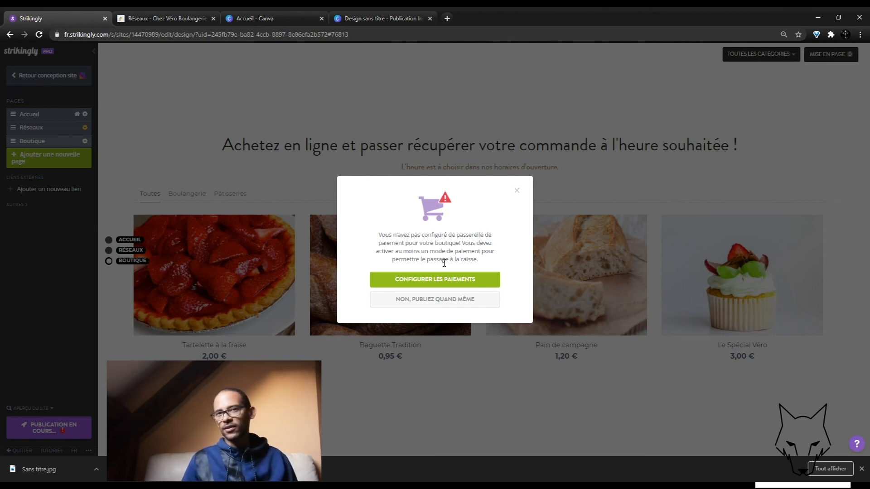
click(517, 192)
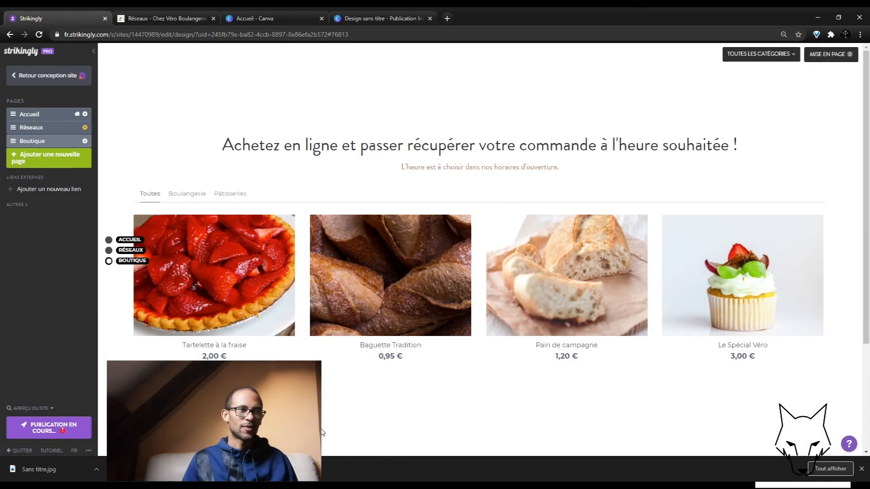
Step: Open the live Chez Véro site and check its Boutique and the Tartelette à la fraise product page
click(463, 226)
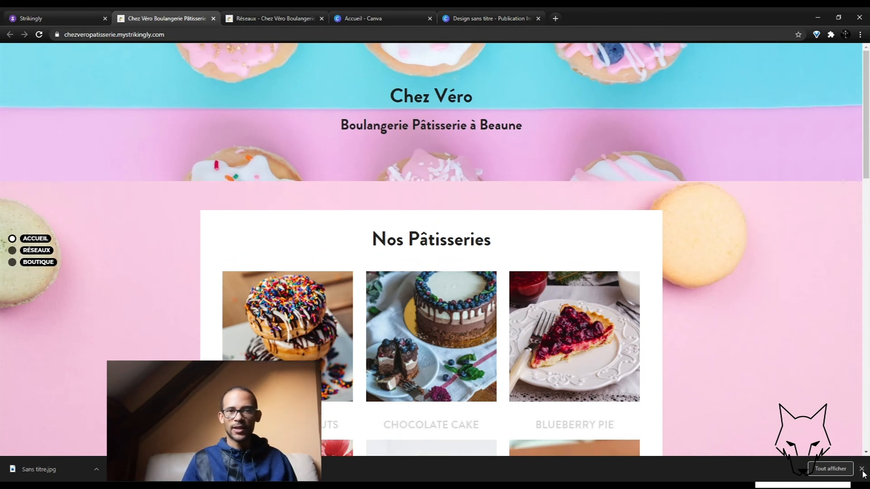
click(862, 469)
click(39, 275)
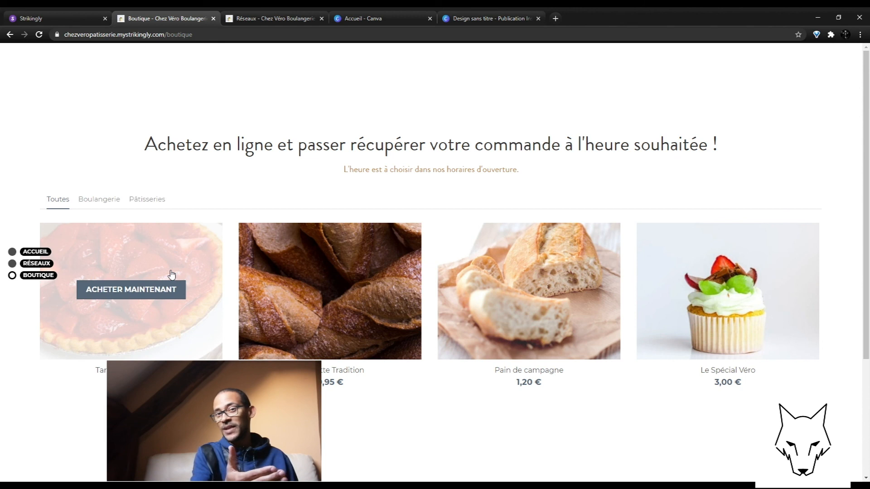
click(171, 274)
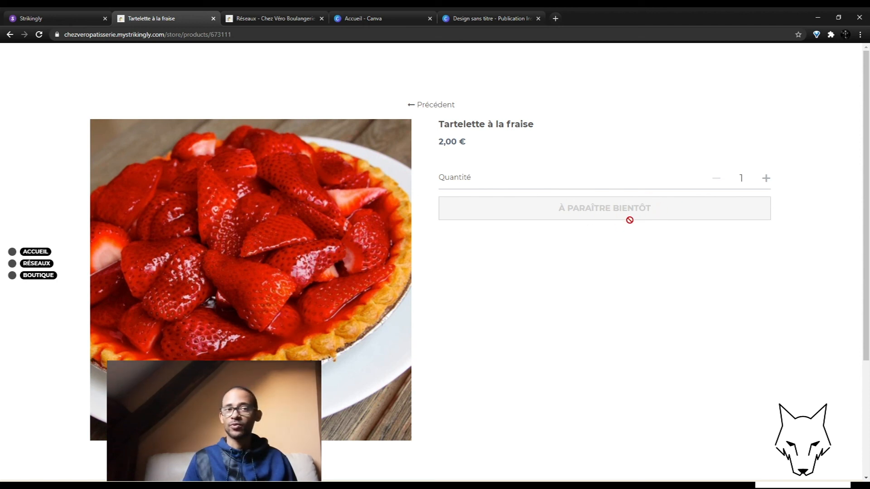
click(49, 277)
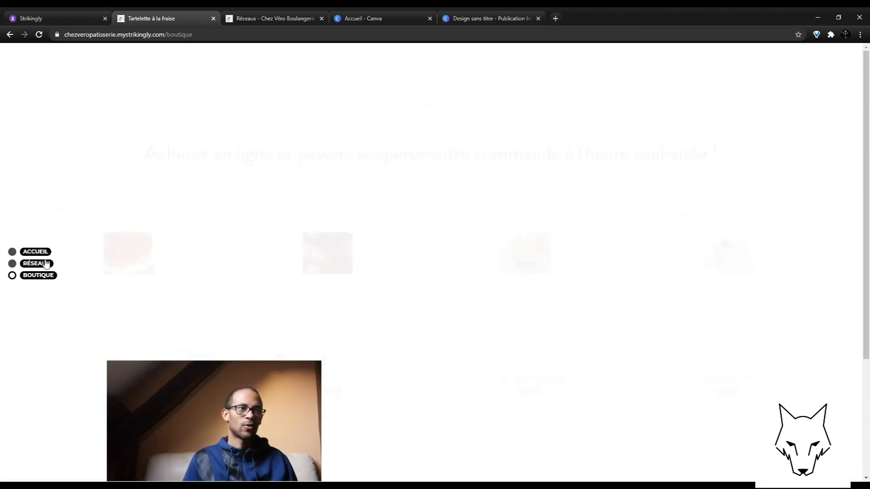
Step: Visit the Réseaux page, then return to the home page and look over it
click(46, 263)
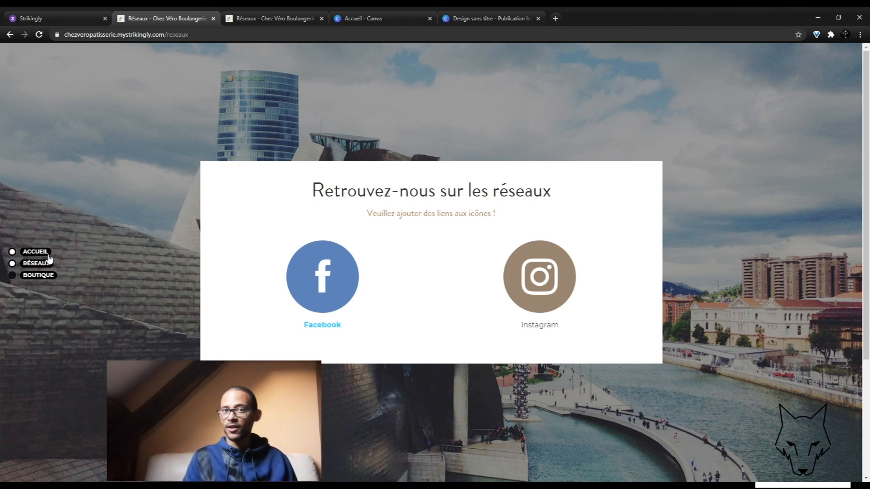
click(49, 255)
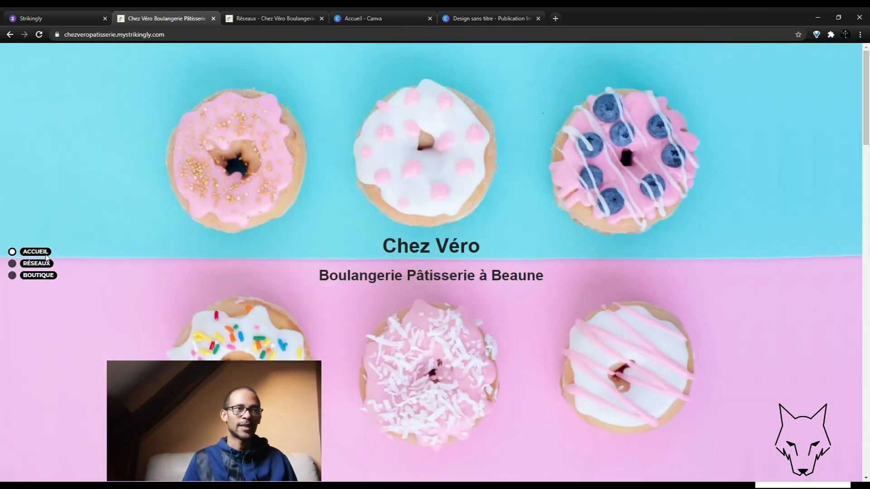
scroll(567, 224, down, 10)
scroll(567, 225, up, 10)
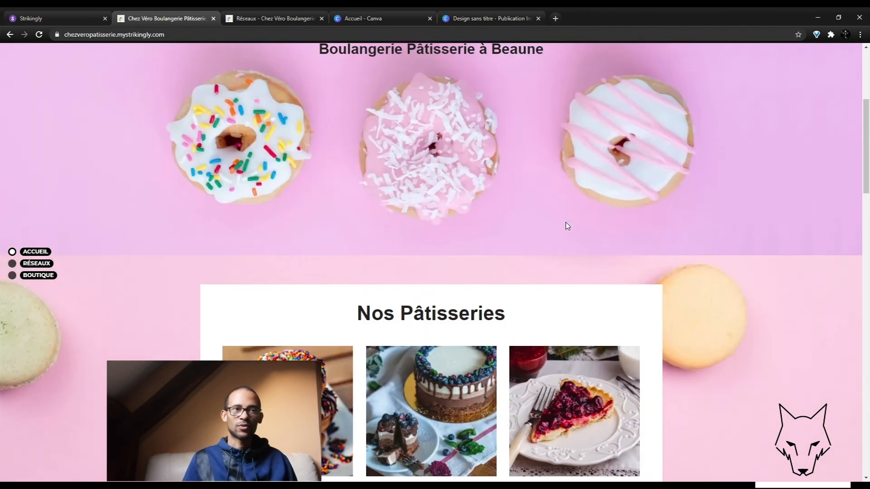